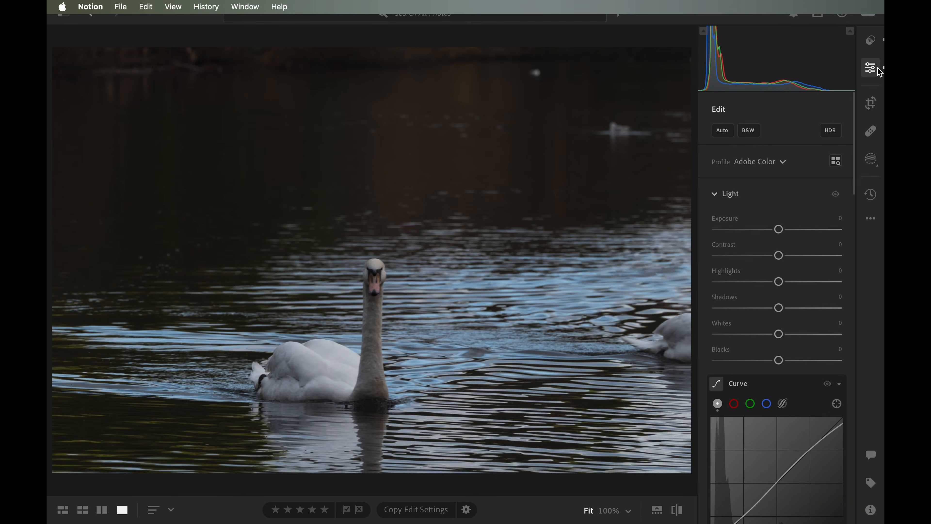
# Step: Apply the TM06 preset from the premium Seasons: Autumn group to the swan photo and set its amount to 97
pyautogui.click(874, 39)
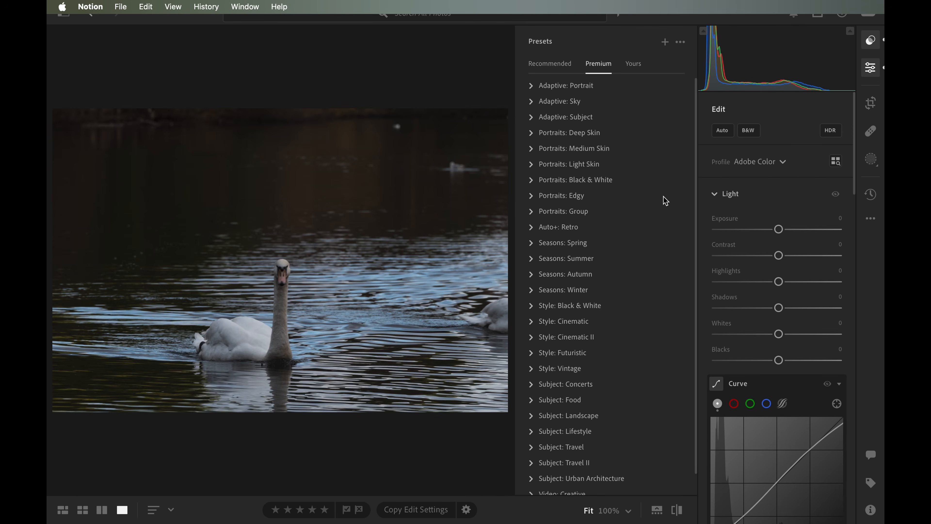
pyautogui.scroll(-2, 647, 322)
pyautogui.scroll(2, 598, 176)
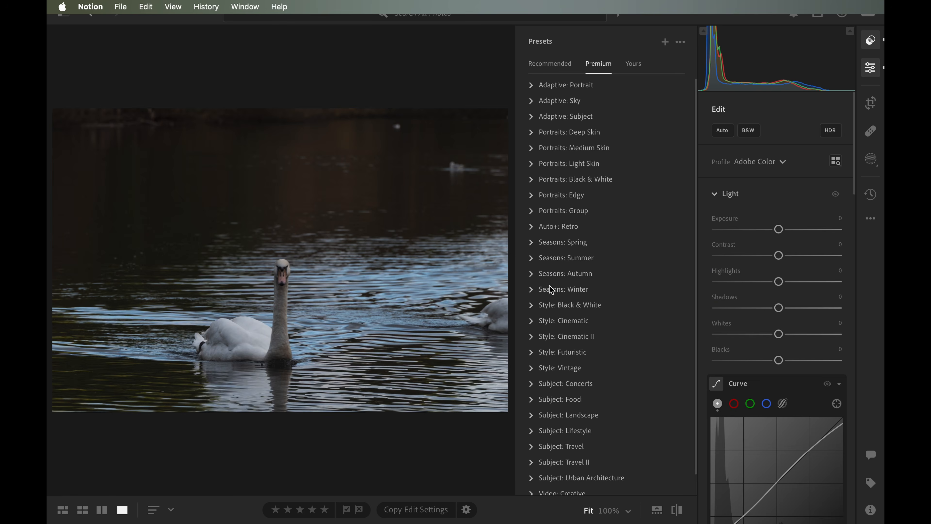
pyautogui.click(532, 274)
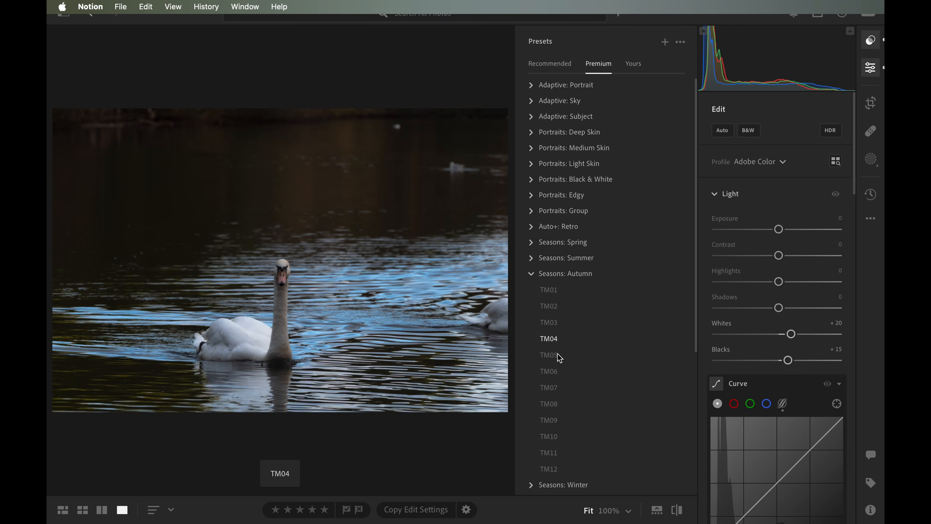
pyautogui.click(555, 372)
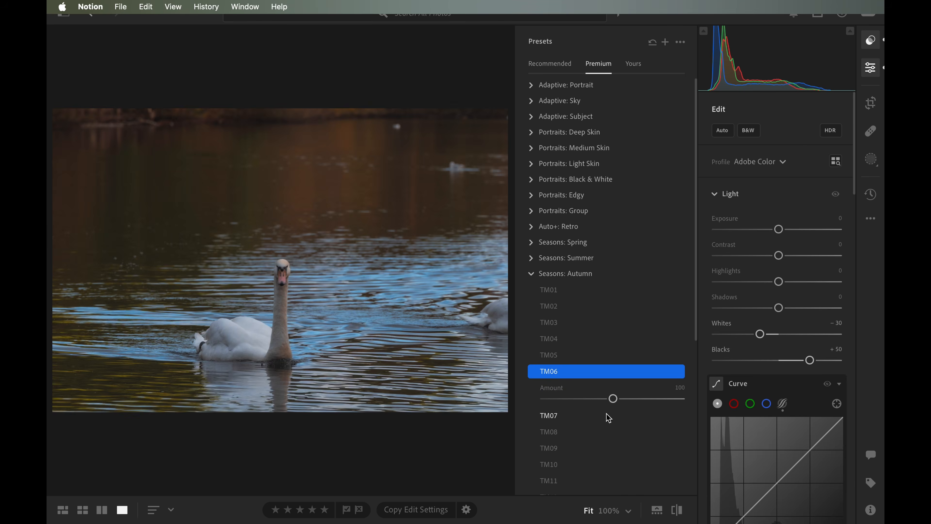
pyautogui.moveTo(614, 403)
pyautogui.mouseDown()
pyautogui.moveTo(580, 403)
pyautogui.moveTo(663, 405)
pyautogui.moveTo(611, 404)
pyautogui.mouseUp()
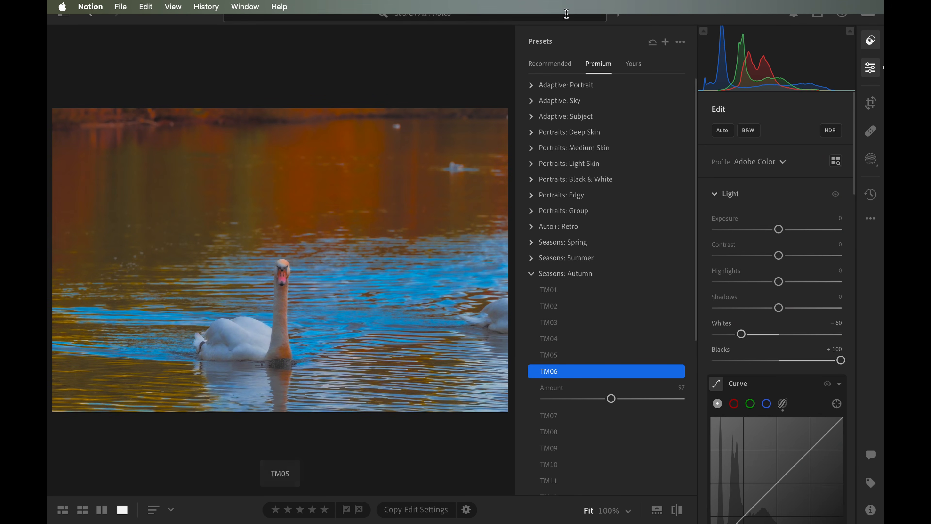
pyautogui.click(873, 41)
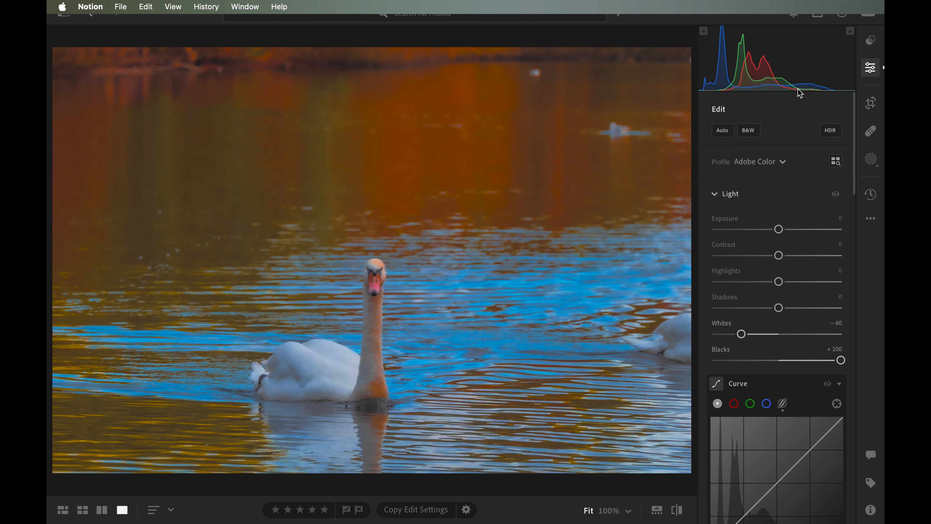
# Step: Apply automatic light adjustments to the photo and try the black-and-white treatment
pyautogui.scroll(-3, 779, 208)
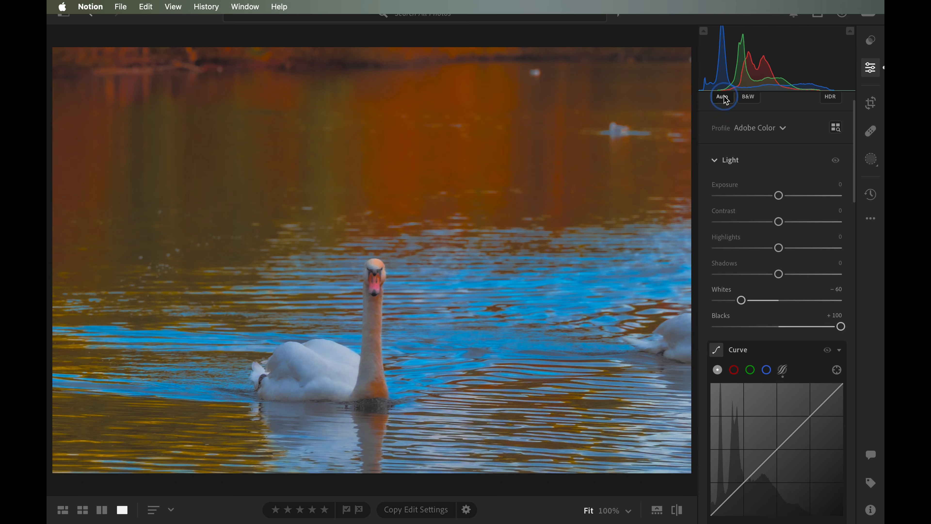
pyautogui.click(721, 96)
pyautogui.scroll(3, 740, 176)
pyautogui.click(749, 131)
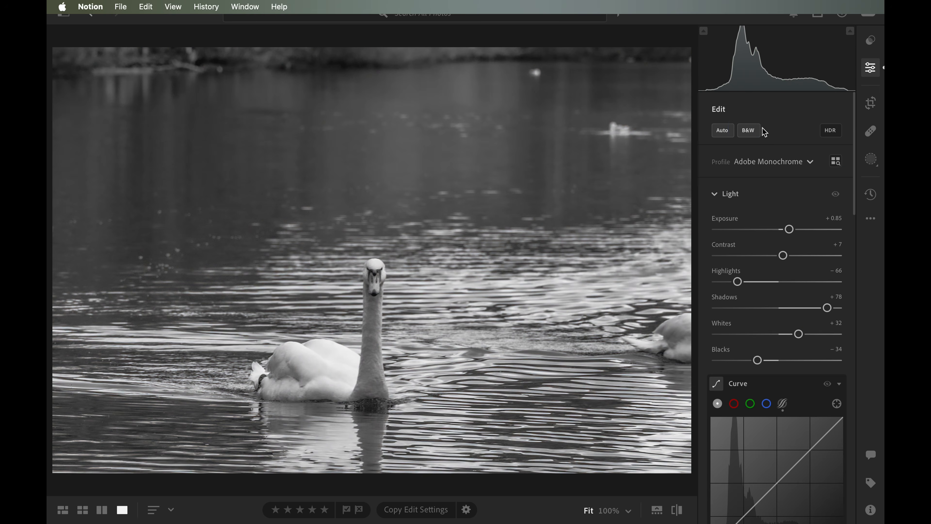
# Step: Set the photo's profile to Adobe Landscape and collapse the Seasons: Autumn preset group
pyautogui.click(803, 163)
pyautogui.click(796, 193)
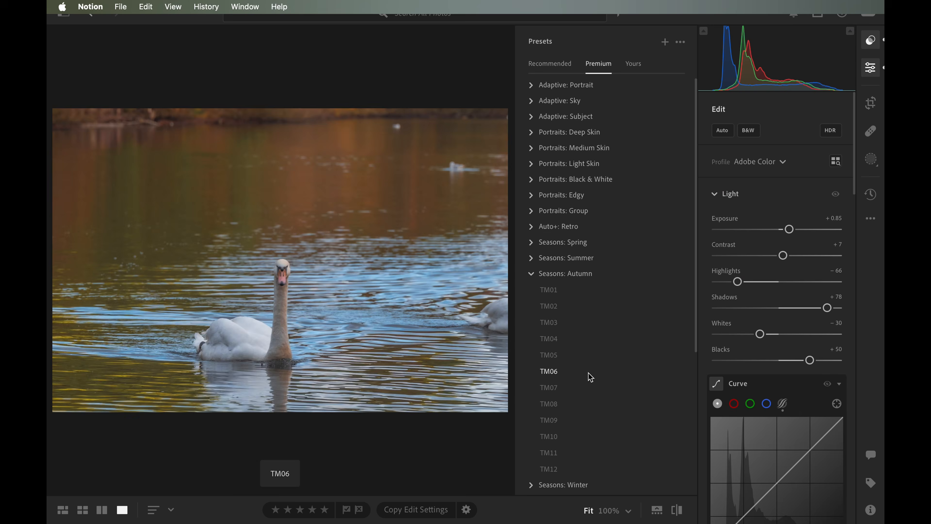
pyautogui.click(532, 274)
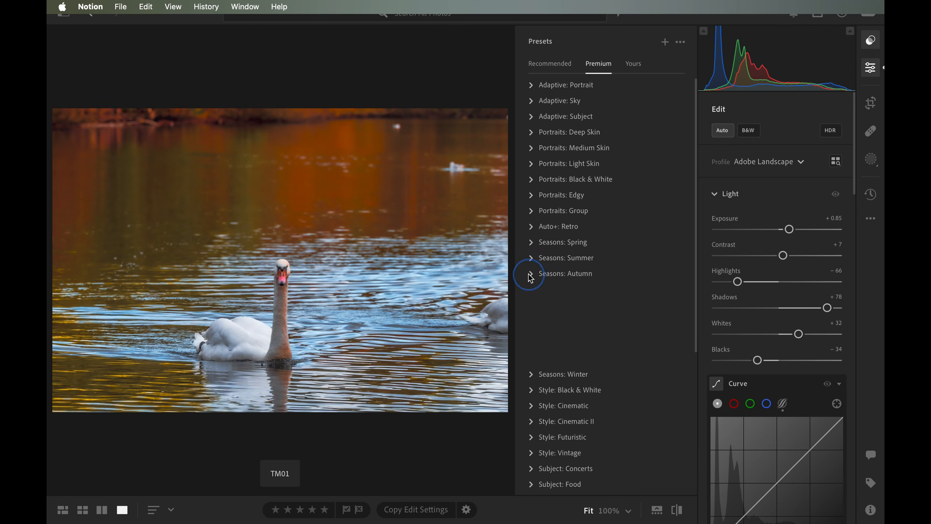
pyautogui.click(867, 44)
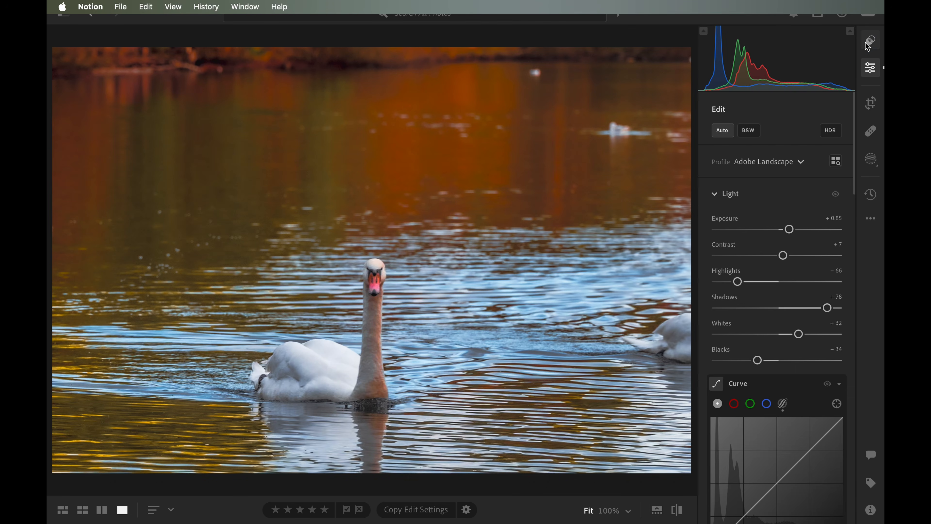
# Step: Pull the lower part of the tone curve down to about 27.8, 19.2 and set a custom white balance temperature of 5,350
pyautogui.scroll(-3, 813, 233)
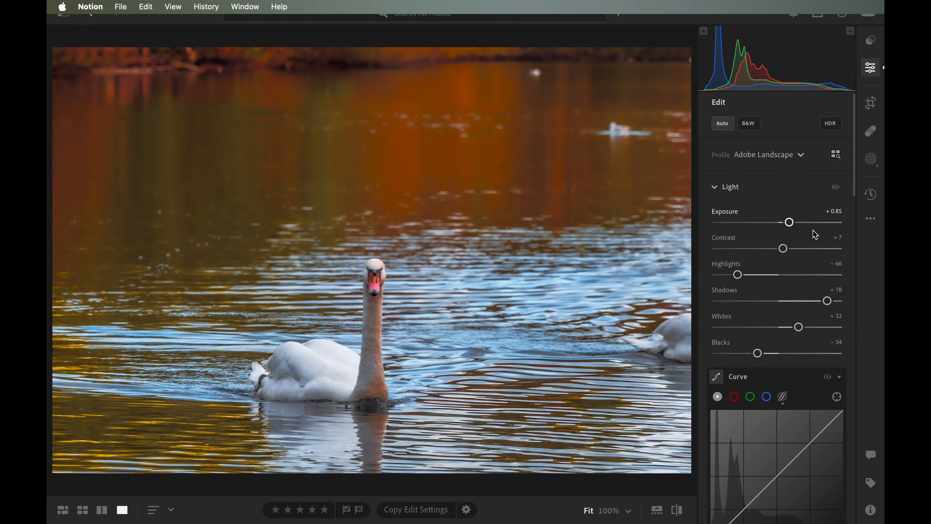
pyautogui.scroll(-6, 788, 256)
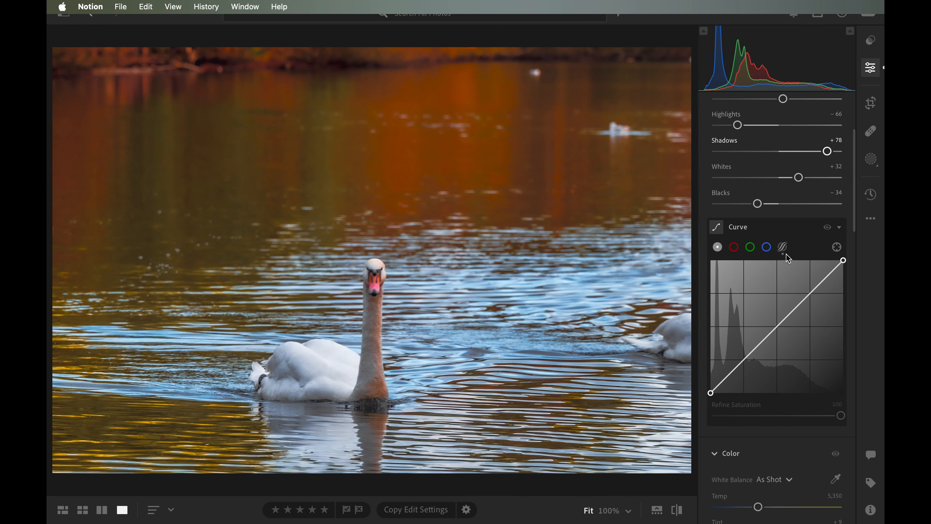
pyautogui.moveTo(742, 364); pyautogui.dragTo(746, 368)
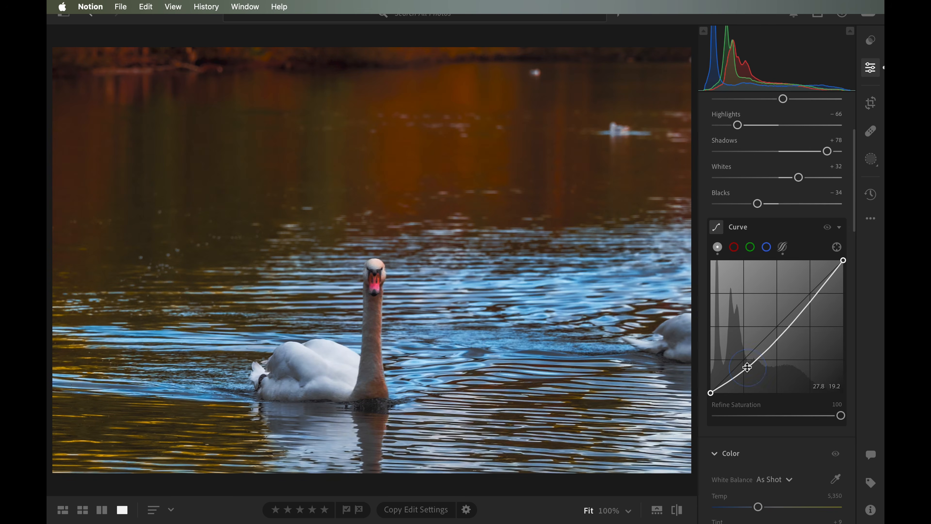
pyautogui.scroll(-4, 749, 371)
pyautogui.moveTo(758, 406); pyautogui.dragTo(759, 407)
# Step: Reset the red, orange, yellow and green hue adjustments in the Color Mixer to 0
pyautogui.click(716, 397)
pyautogui.scroll(-7, 715, 399)
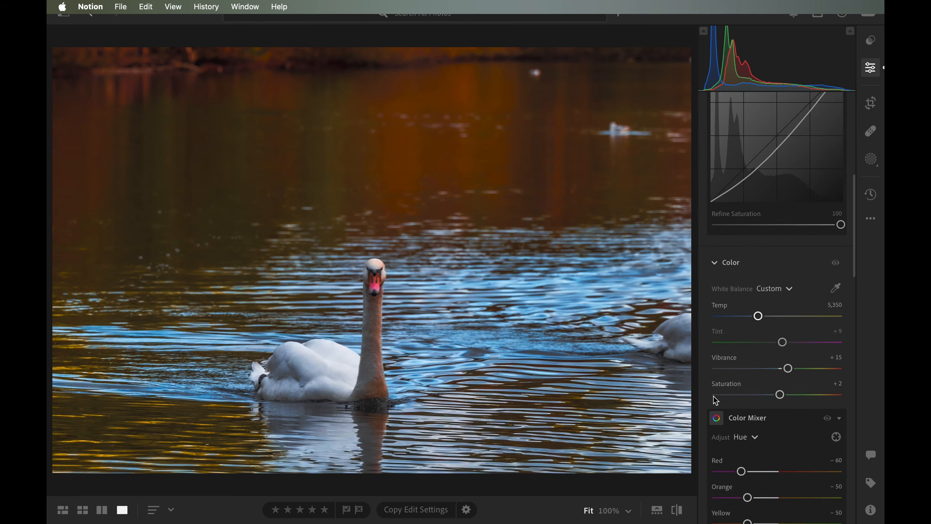
pyautogui.scroll(-2, 716, 400)
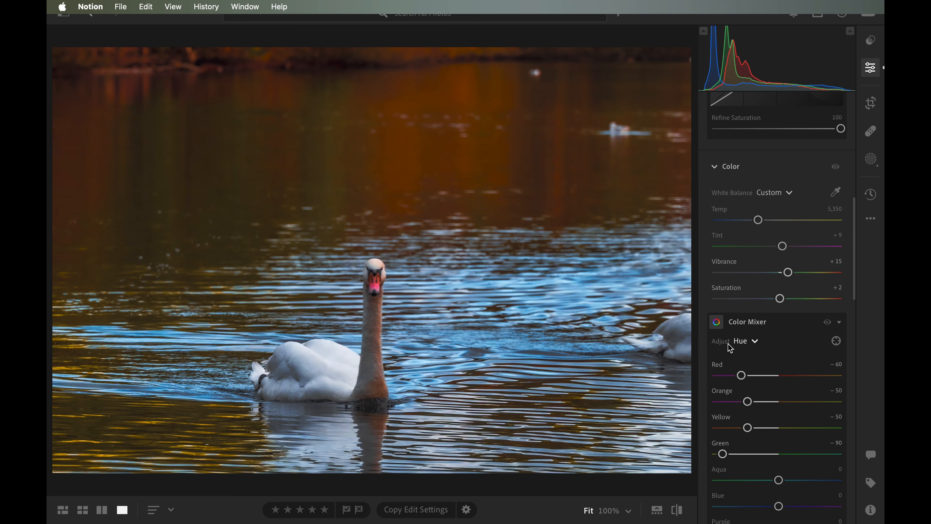
pyautogui.click(717, 365)
pyautogui.click(721, 391)
pyautogui.click(720, 417)
pyautogui.click(721, 443)
pyautogui.scroll(-4, 721, 443)
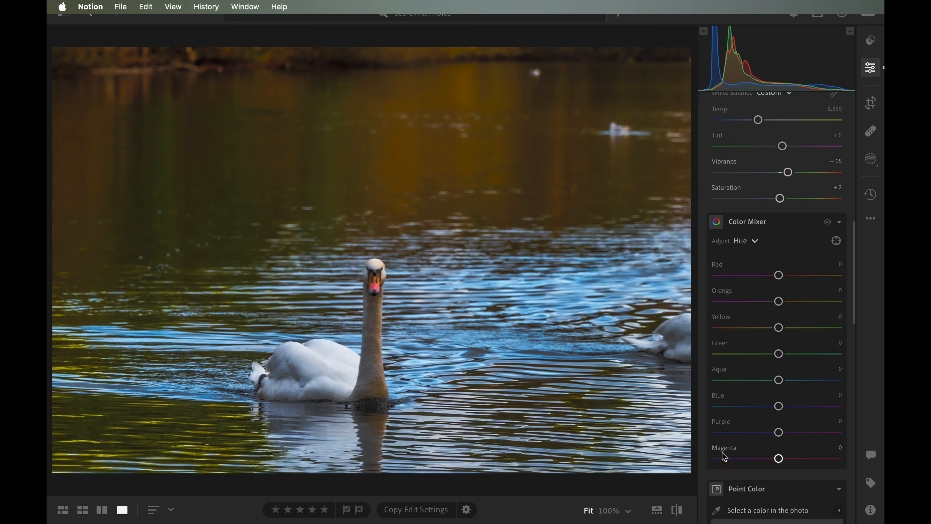
# Step: Sample the dark olive water above the swan as a Point Color and set its saturation shift to +18
pyautogui.scroll(-7, 718, 396)
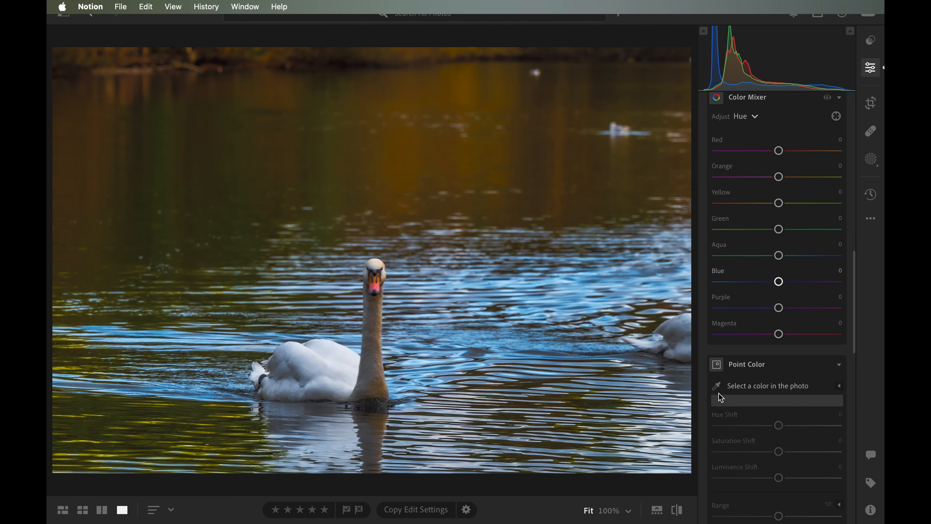
pyautogui.scroll(-2, 720, 396)
pyautogui.click(716, 303)
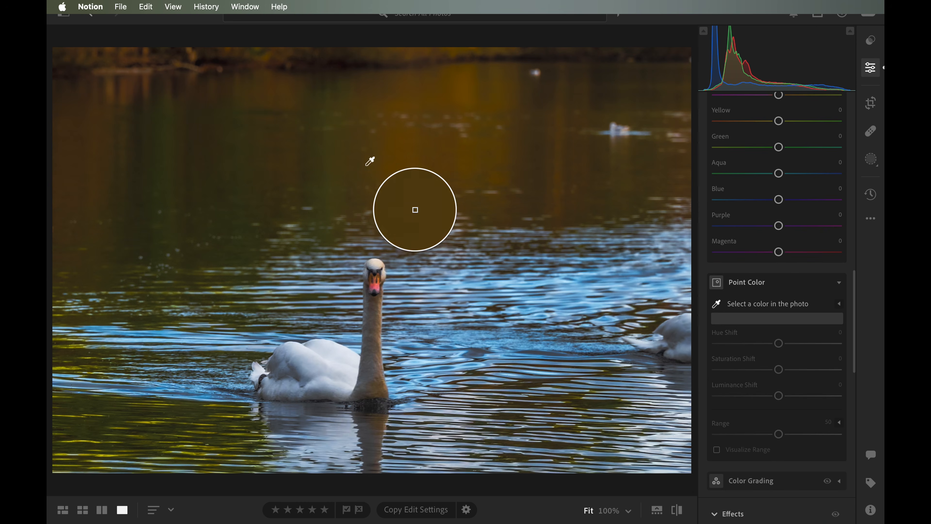
pyautogui.click(324, 166)
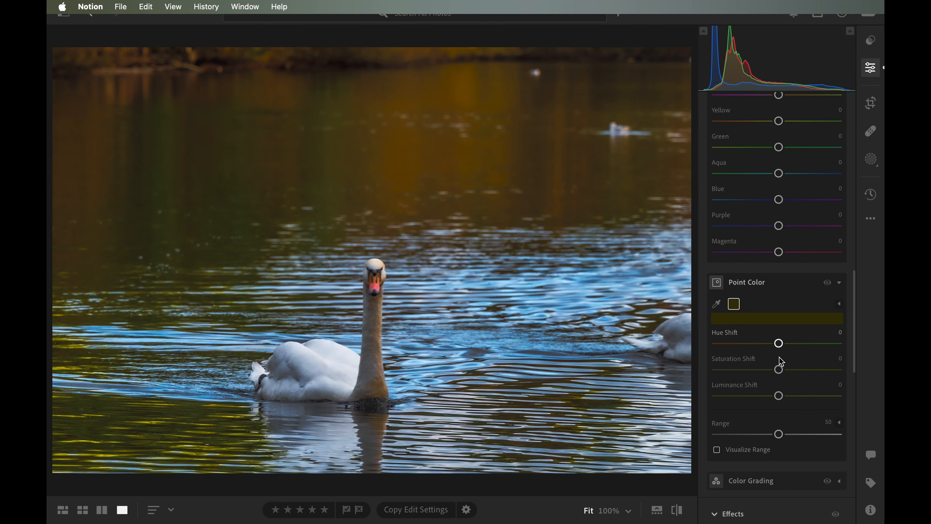
pyautogui.moveTo(780, 371); pyautogui.dragTo(790, 371)
# Step: Set the photo's effects to texture -19, clarity +18 and vignette -19
pyautogui.scroll(-6, 790, 370)
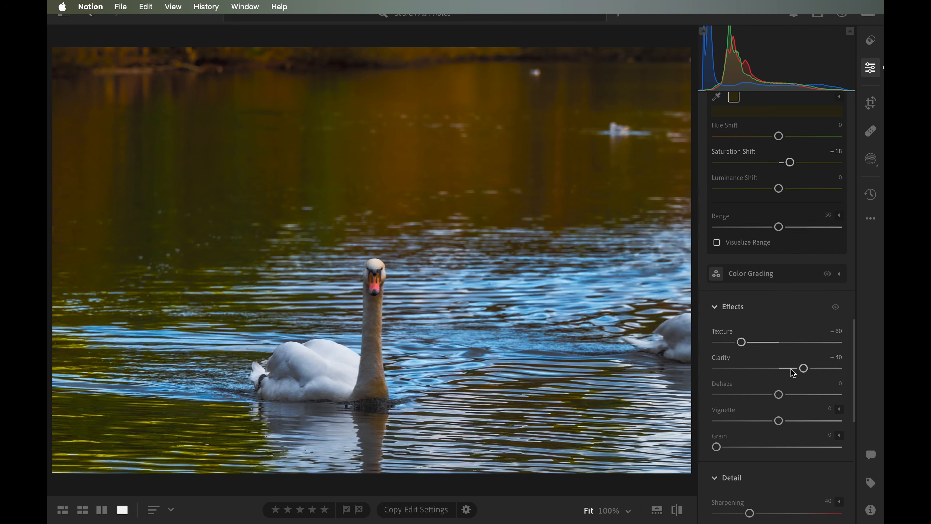
pyautogui.moveTo(740, 328); pyautogui.dragTo(767, 329)
pyautogui.moveTo(803, 354); pyautogui.dragTo(789, 354)
pyautogui.moveTo(779, 406); pyautogui.dragTo(767, 407)
# Step: Try to reduce the photo's noise with the AI Denoise operation
pyautogui.scroll(-3, 766, 409)
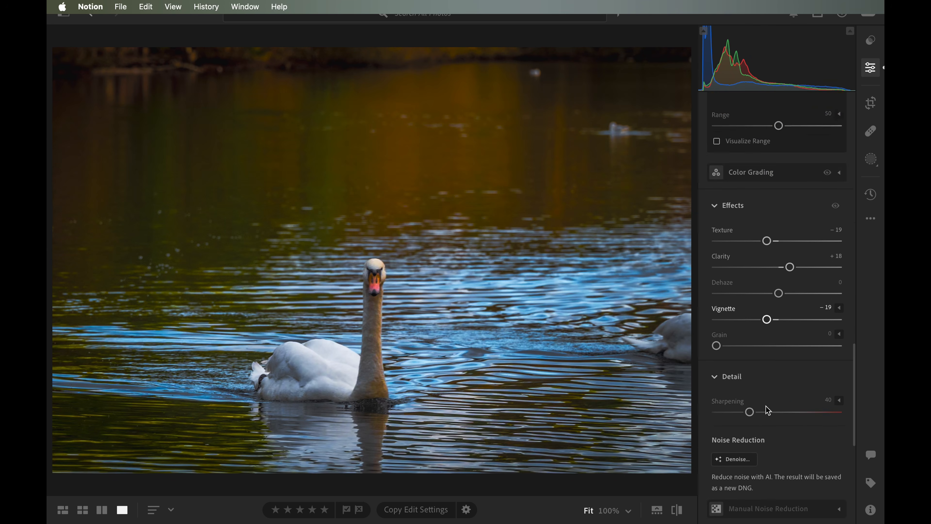
pyautogui.scroll(-3, 767, 408)
pyautogui.click(741, 336)
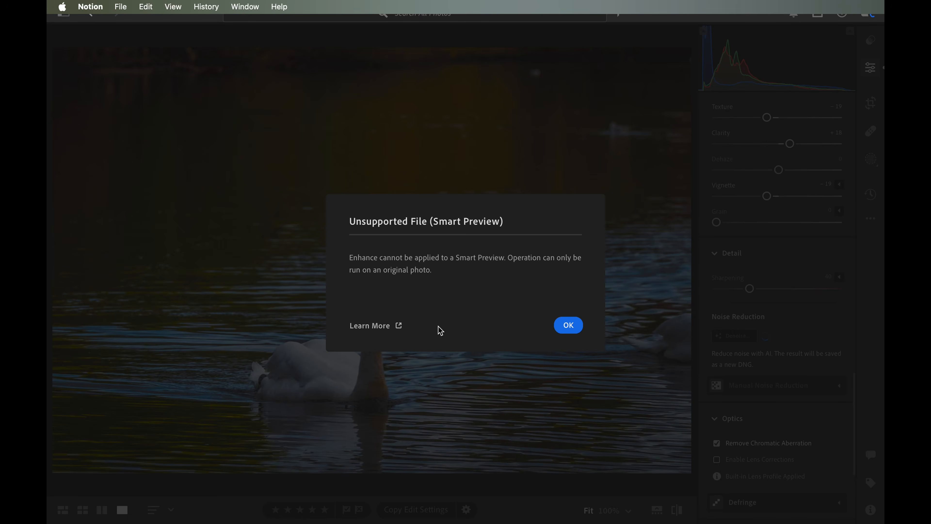
pyautogui.click(578, 325)
# Step: Try enabling lens corrections on the photo and turn them back off
pyautogui.scroll(-3, 738, 370)
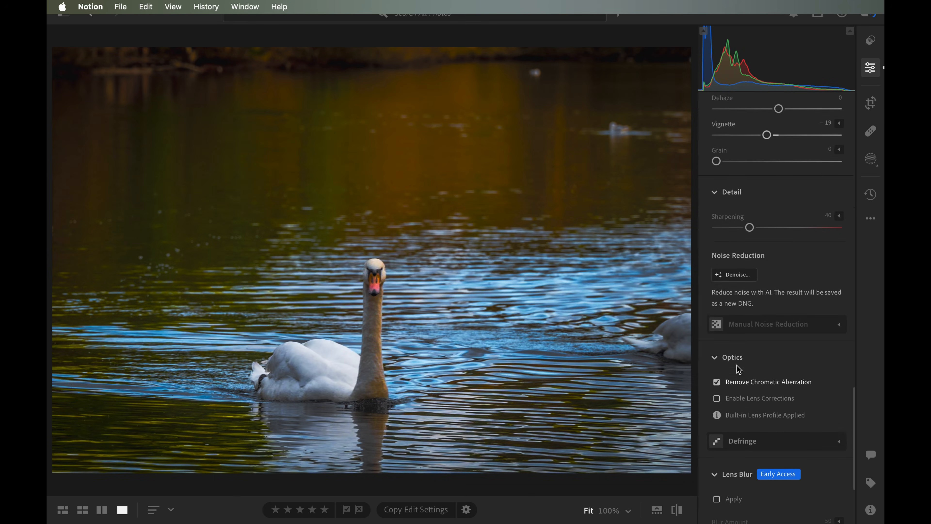
pyautogui.scroll(-2, 739, 371)
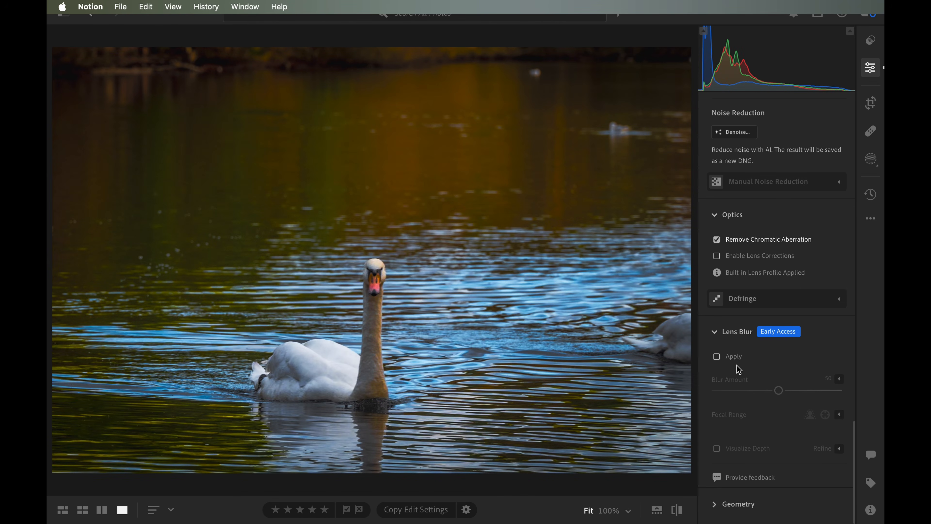
pyautogui.click(759, 258)
pyautogui.click(760, 259)
# Step: Apply Lens Blur with a blur amount of 61, visualizing the depth map while adjusting and hiding it again
pyautogui.click(716, 355)
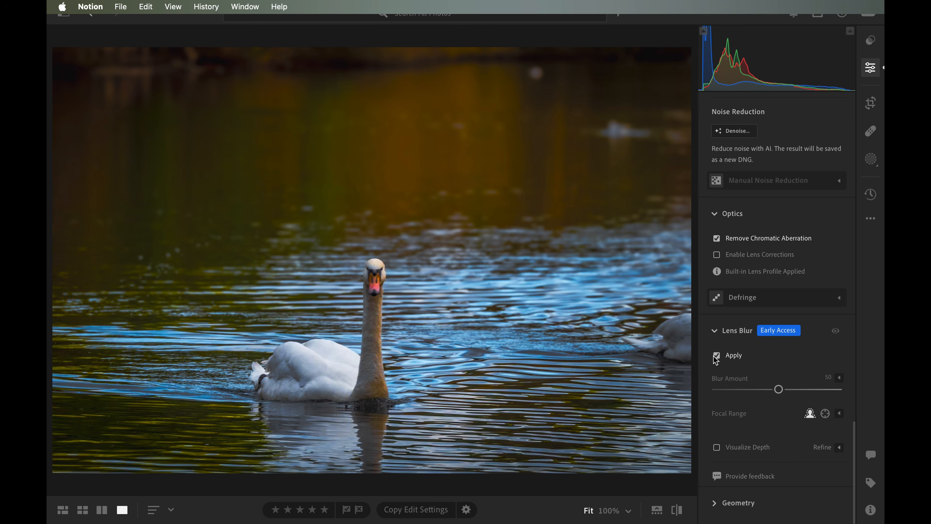
pyautogui.click(730, 455)
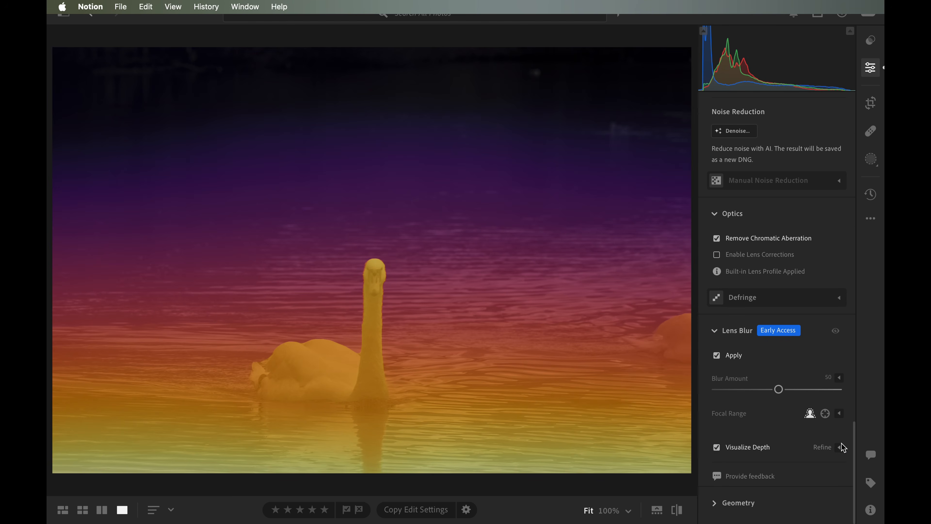
pyautogui.click(840, 447)
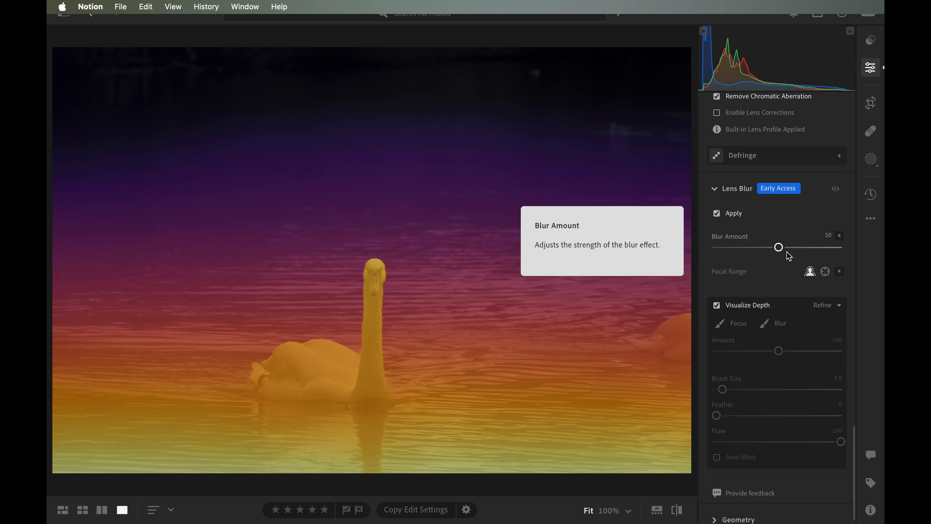
pyautogui.moveTo(778, 247); pyautogui.dragTo(792, 247)
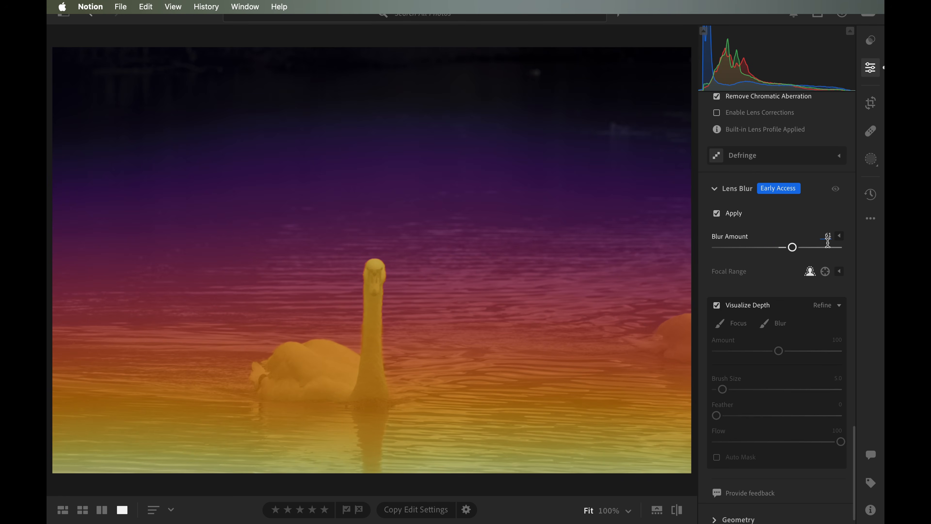
pyautogui.click(716, 305)
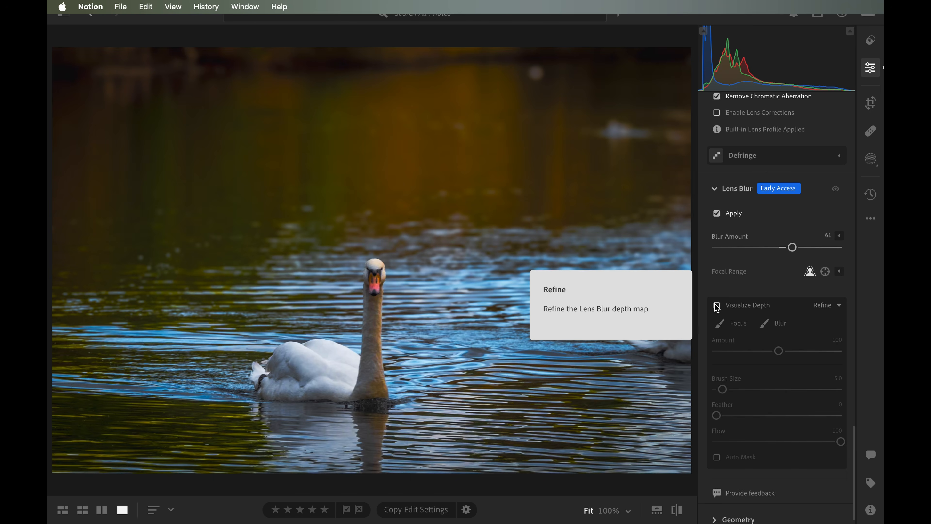
pyautogui.scroll(-1, 717, 307)
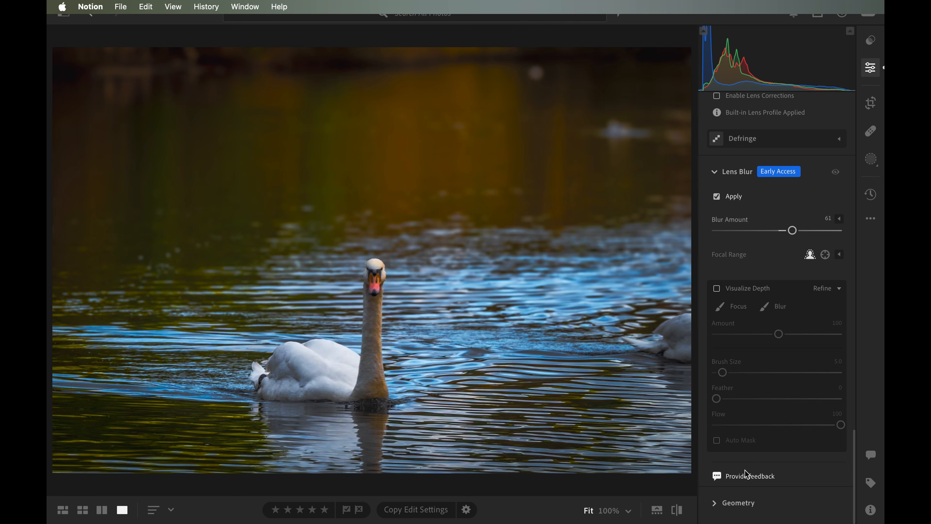
# Step: Try healing over the distant bird on the water with a size 25 brush and reset the healing edit
pyautogui.scroll(15, 758, 402)
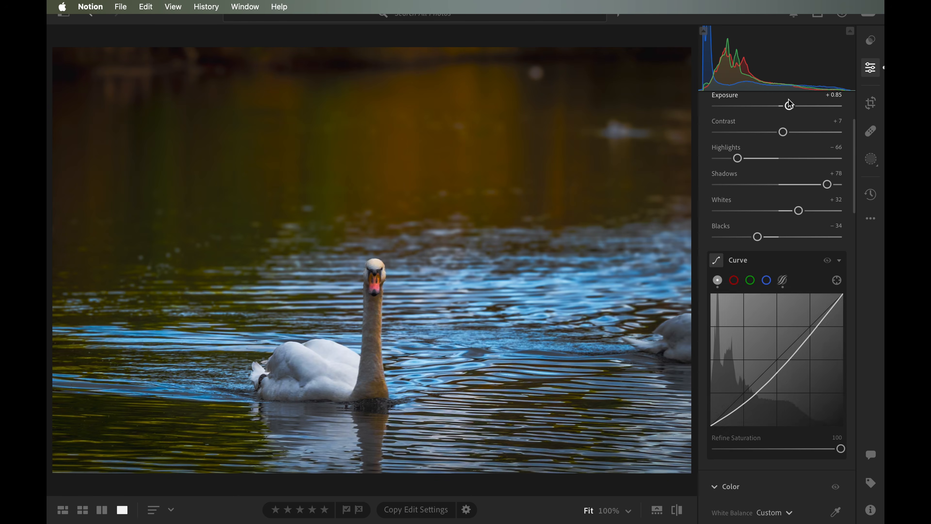
pyautogui.click(878, 107)
pyautogui.click(876, 136)
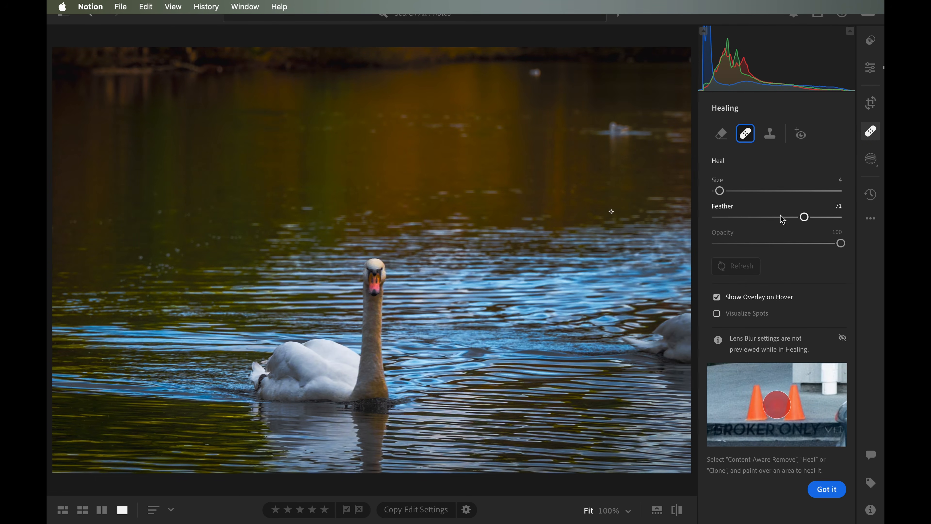
pyautogui.scroll(4, 612, 122)
pyautogui.scroll(5, 612, 123)
pyautogui.moveTo(591, 129); pyautogui.dragTo(651, 135)
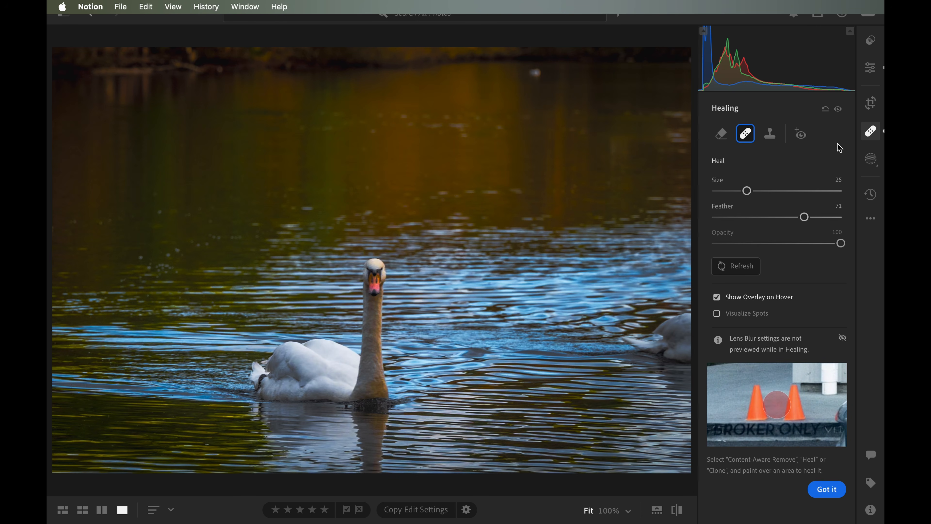
pyautogui.click(825, 109)
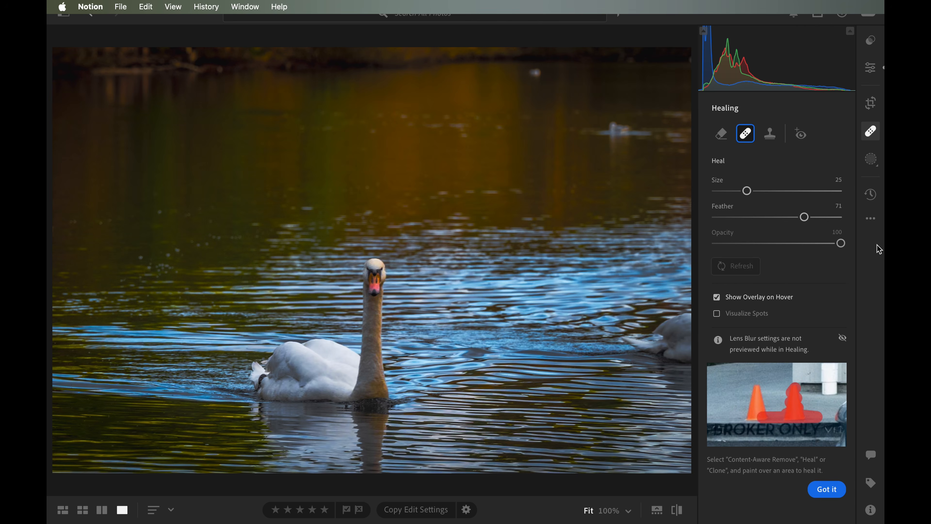
# Step: Create a subject mask on the swan, try lowering its exposure to -0.52 and reset that exposure
pyautogui.click(870, 158)
pyautogui.click(726, 141)
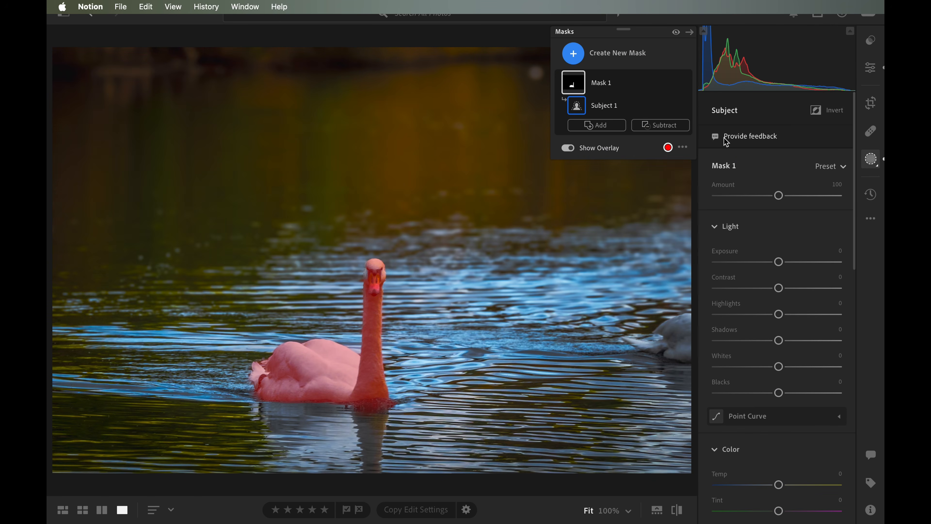
pyautogui.moveTo(779, 262)
pyautogui.mouseDown()
pyautogui.moveTo(792, 259)
pyautogui.moveTo(714, 258)
pyautogui.moveTo(770, 260)
pyautogui.mouseUp()
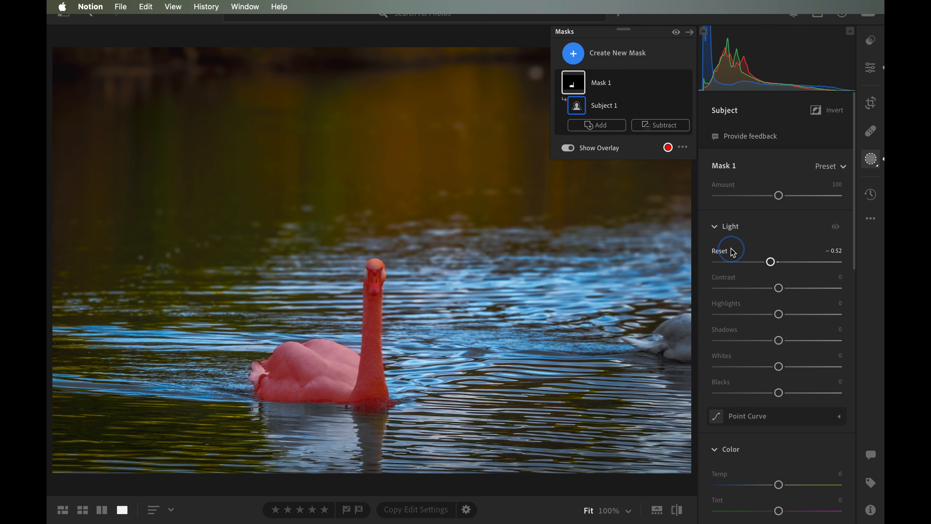
pyautogui.doubleClick(725, 251)
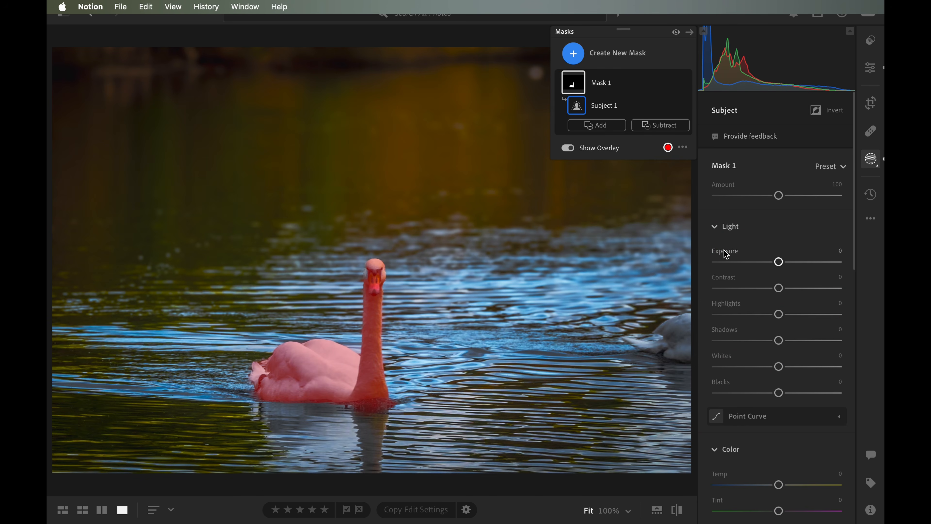
pyautogui.click(871, 159)
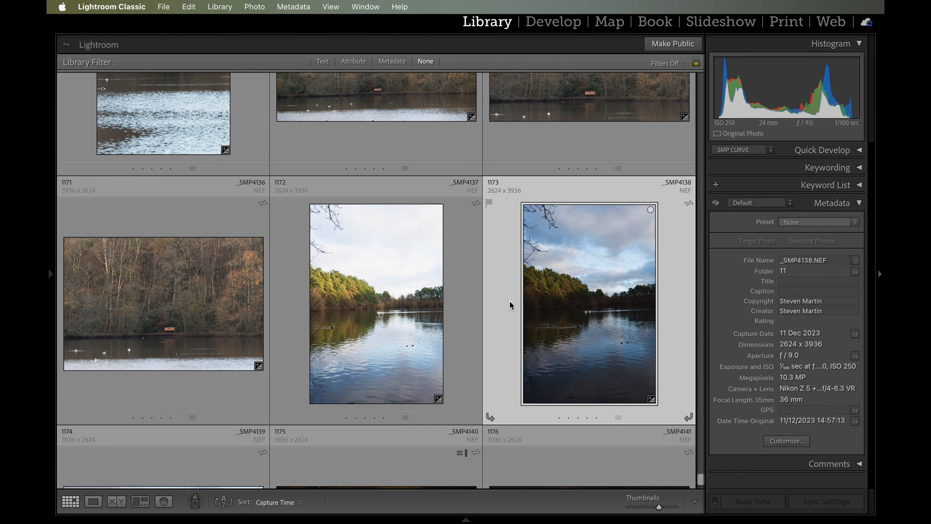
# Step: Switch to Lightroom Classic, open _SMP4138.NEF in the Develop module and apply automatic tone adjustments
pyautogui.press('d')
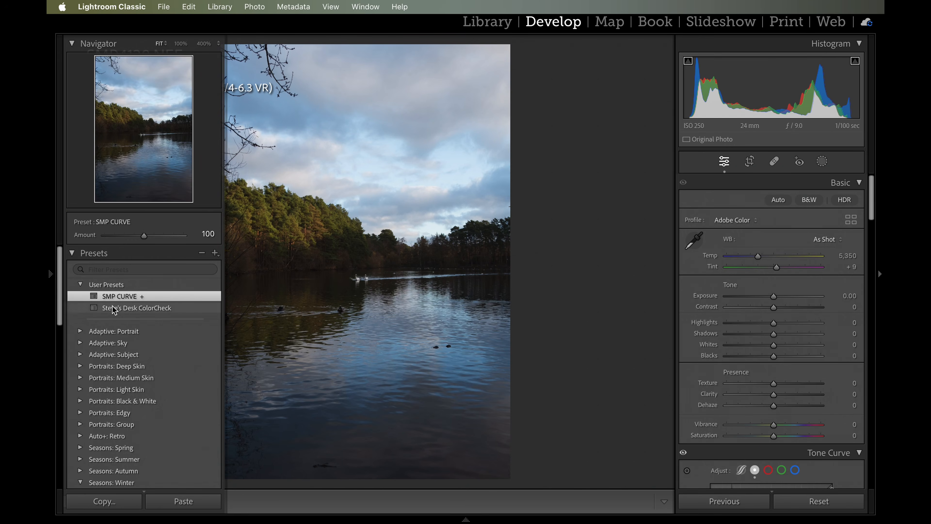
pyautogui.click(778, 199)
pyautogui.click(749, 161)
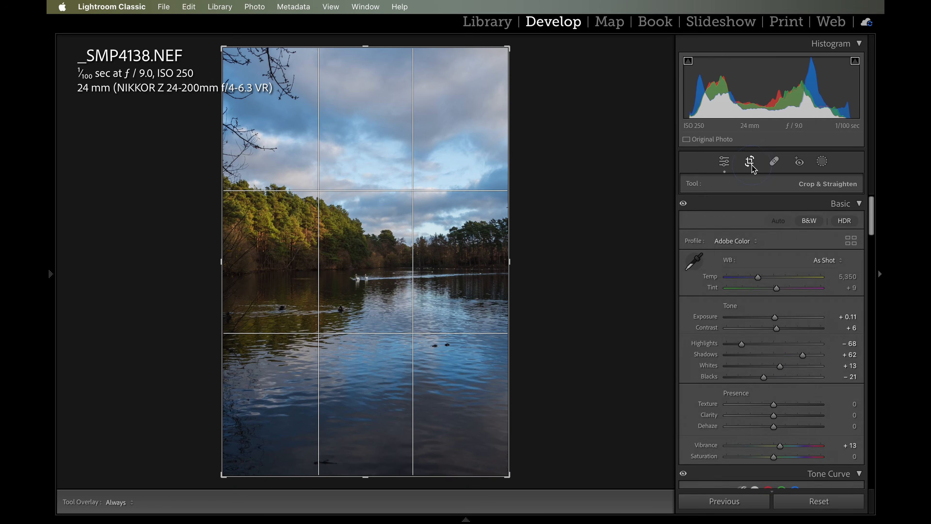
# Step: Try healing over the two swans on the lake with a size 67 brush and reset the healing edit
pyautogui.click(772, 165)
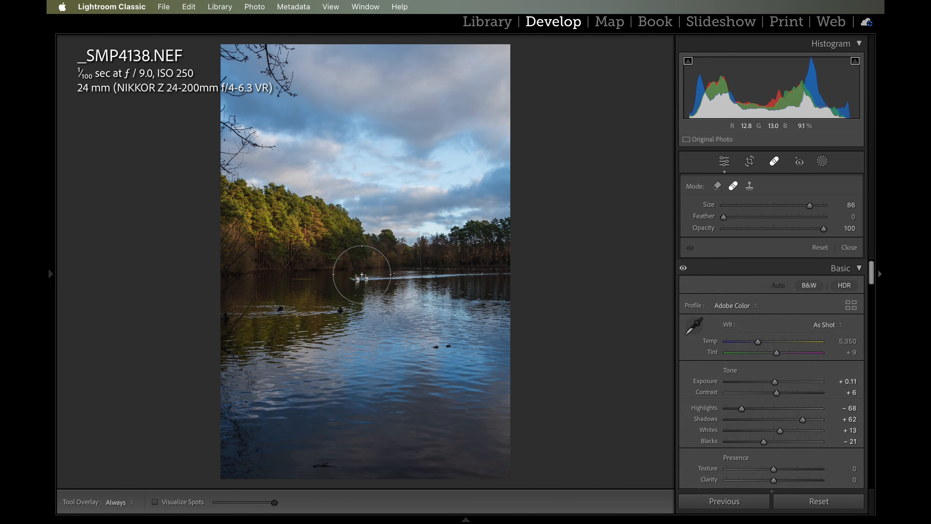
pyautogui.press('super+minus')
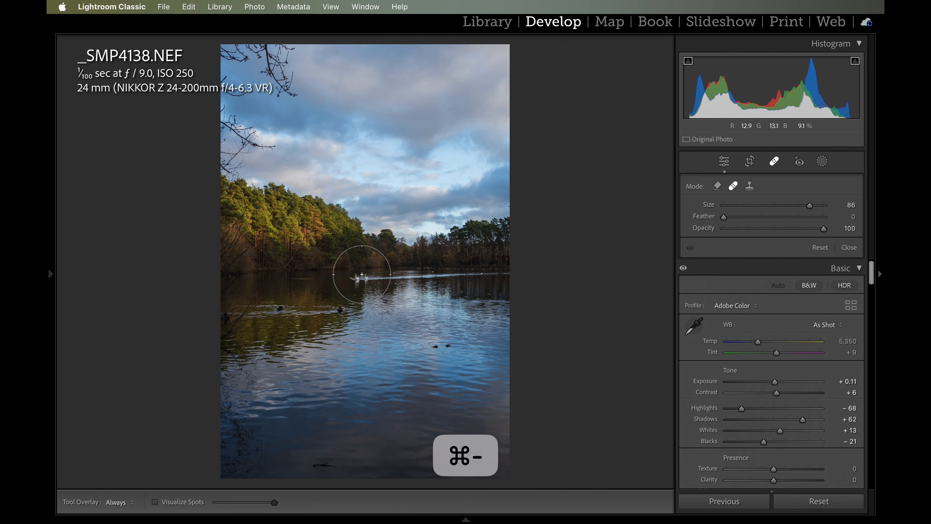
pyautogui.press('super+equal')
pyautogui.press('super+equal')
pyautogui.press('super+equal')
pyautogui.press('super+equal')
pyautogui.press('super+equal')
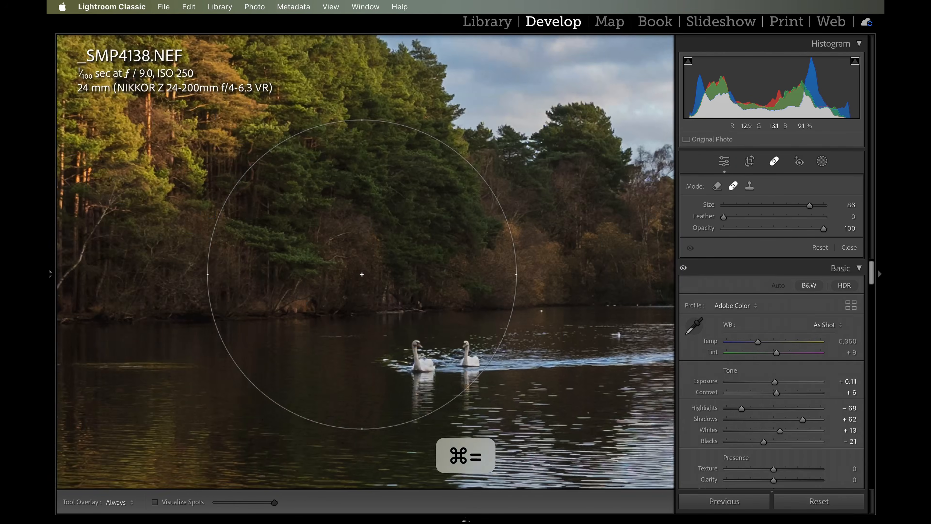
pyautogui.scroll(-2, 430, 392)
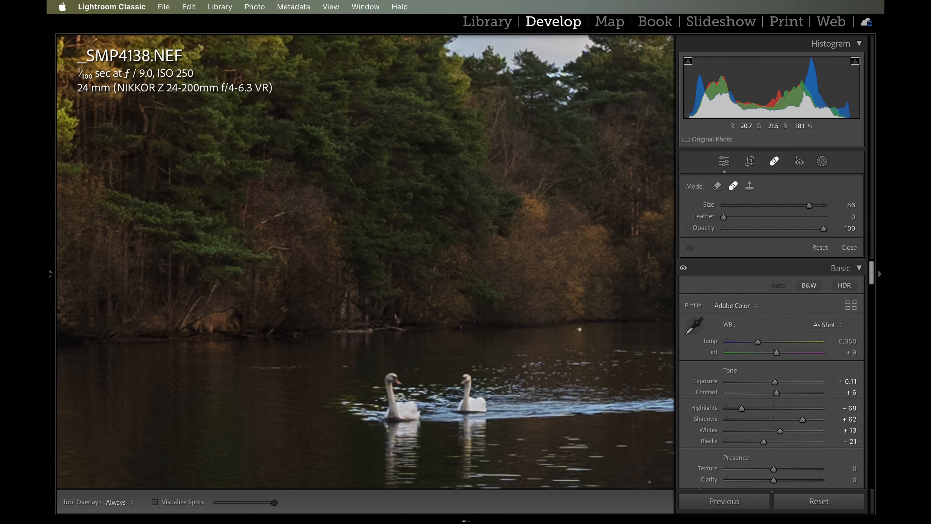
pyautogui.moveTo(808, 206); pyautogui.dragTo(791, 206)
pyautogui.click(473, 395)
pyautogui.moveTo(473, 395); pyautogui.dragTo(382, 402)
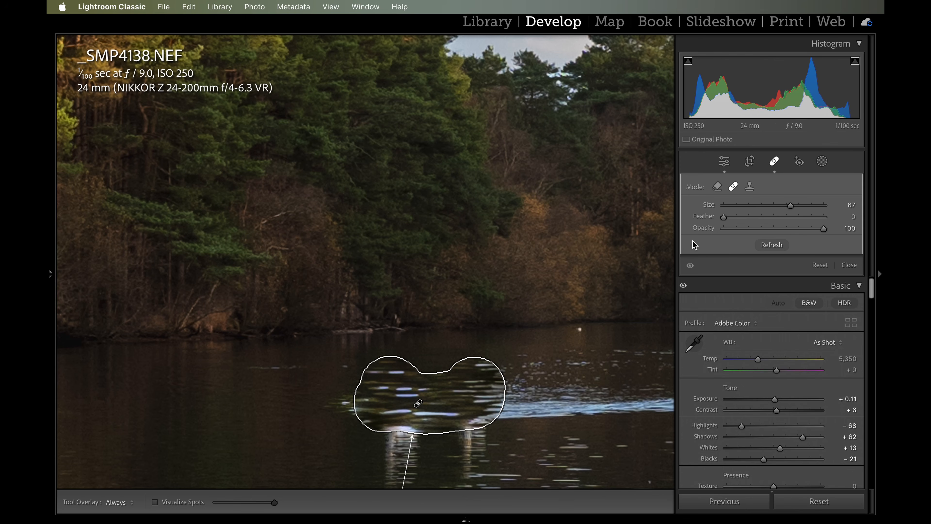
pyautogui.click(820, 265)
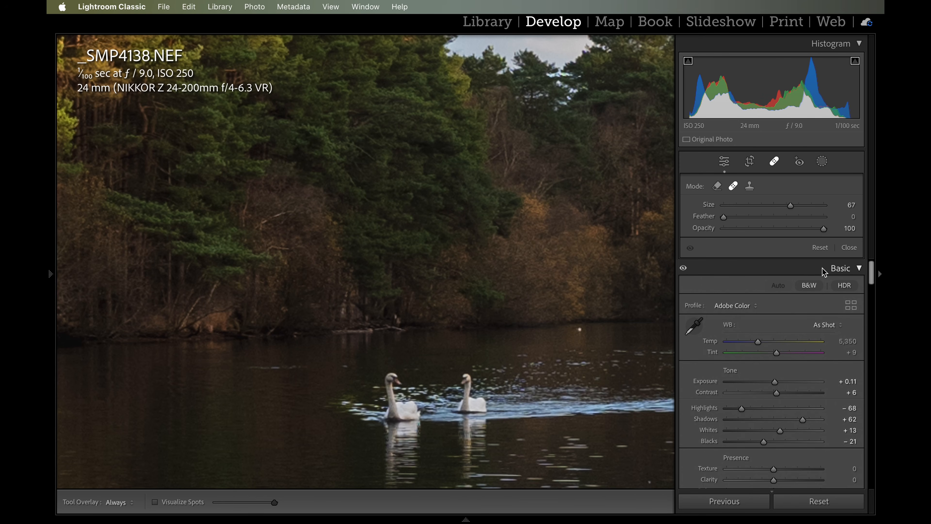
# Step: Try painting over the two swans with Content-Aware Remove at size 67 and undo the removal
pyautogui.scroll(-2, 822, 268)
pyautogui.scroll(2, 822, 266)
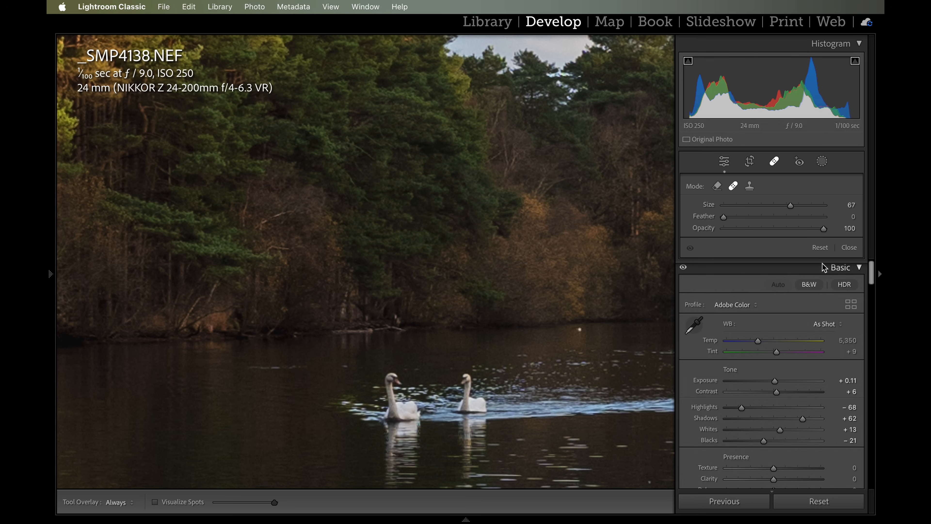
pyautogui.click(716, 186)
pyautogui.moveTo(420, 390)
pyautogui.mouseDown()
pyautogui.moveTo(376, 395)
pyautogui.moveTo(483, 381)
pyautogui.moveTo(450, 405)
pyautogui.moveTo(387, 398)
pyautogui.mouseUp()
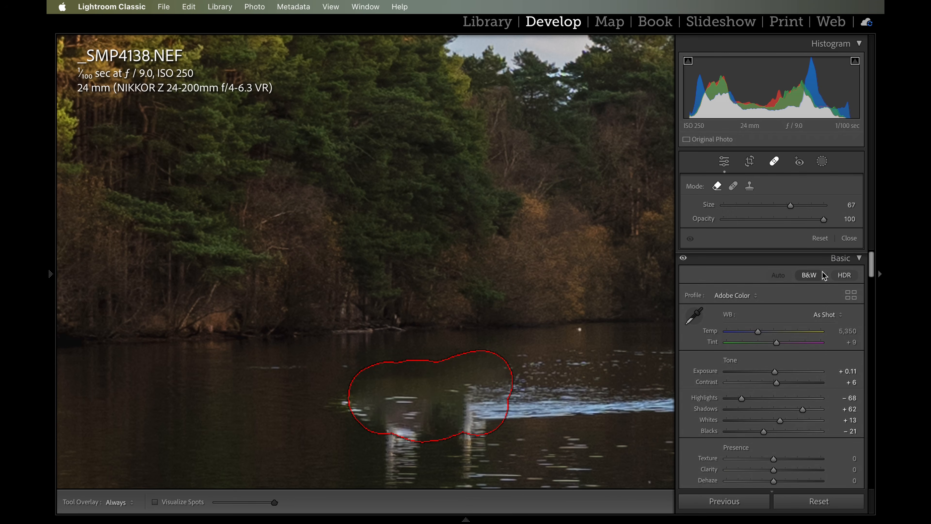
pyautogui.press('z')
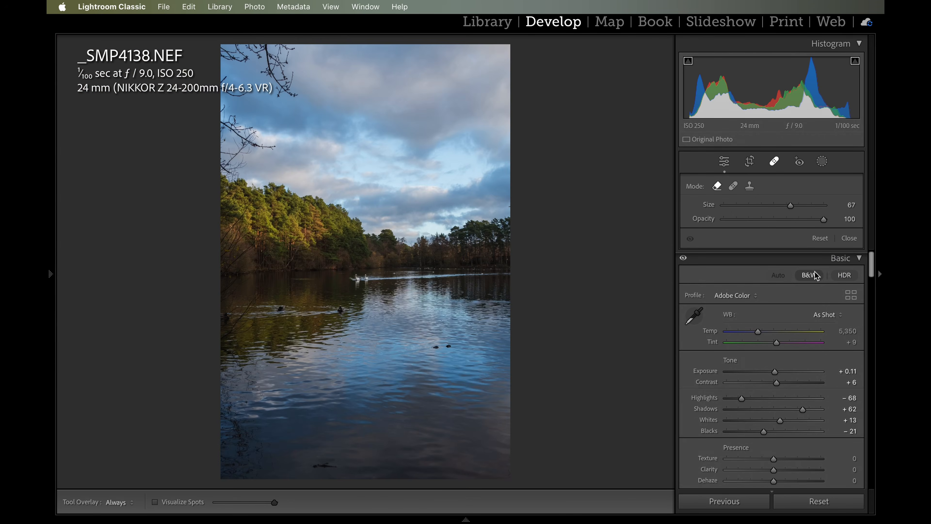
# Step: Adjust the lower tone curve point to input 72 and output 68
pyautogui.scroll(-5, 773, 304)
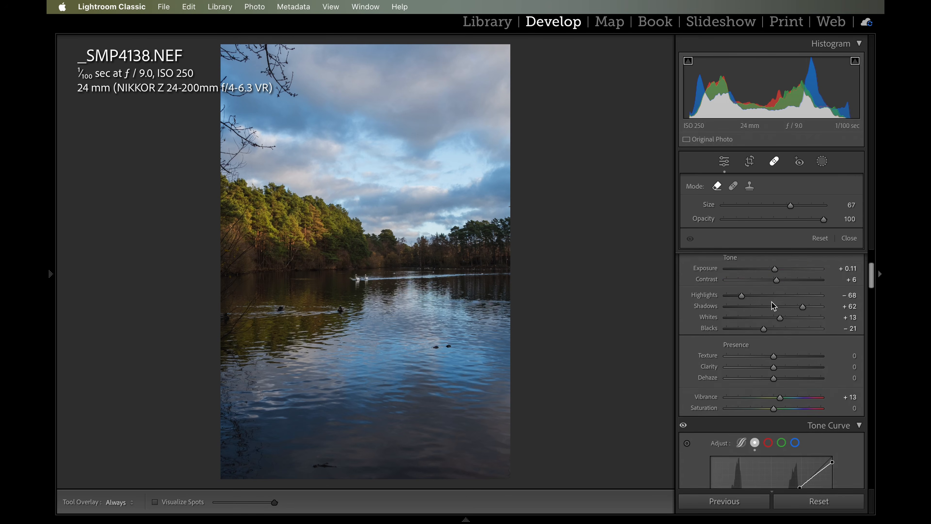
pyautogui.scroll(-3, 773, 303)
pyautogui.moveTo(743, 401); pyautogui.dragTo(745, 401)
# Step: Crop the photo to a landscape 4 x 5 / 8 x 10 frame across the treeline, swans and lake
pyautogui.click(750, 161)
pyautogui.click(829, 204)
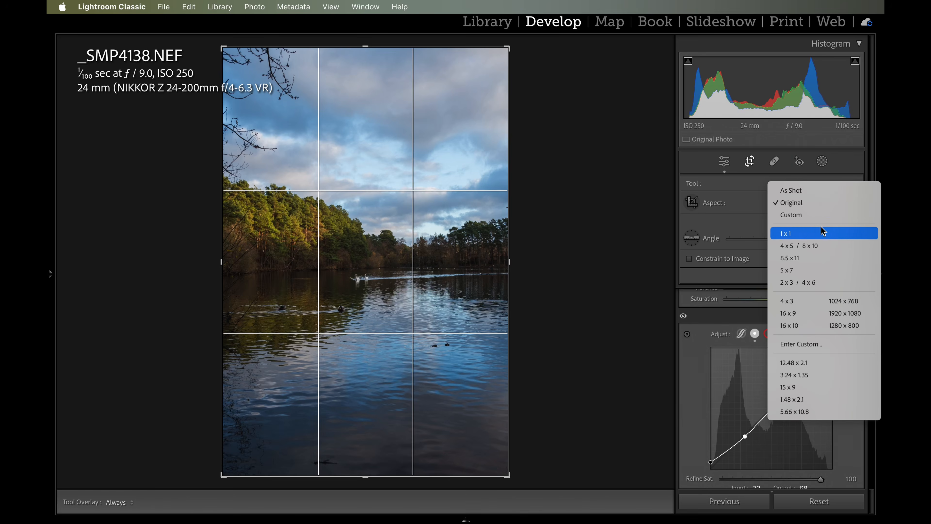
pyautogui.click(819, 247)
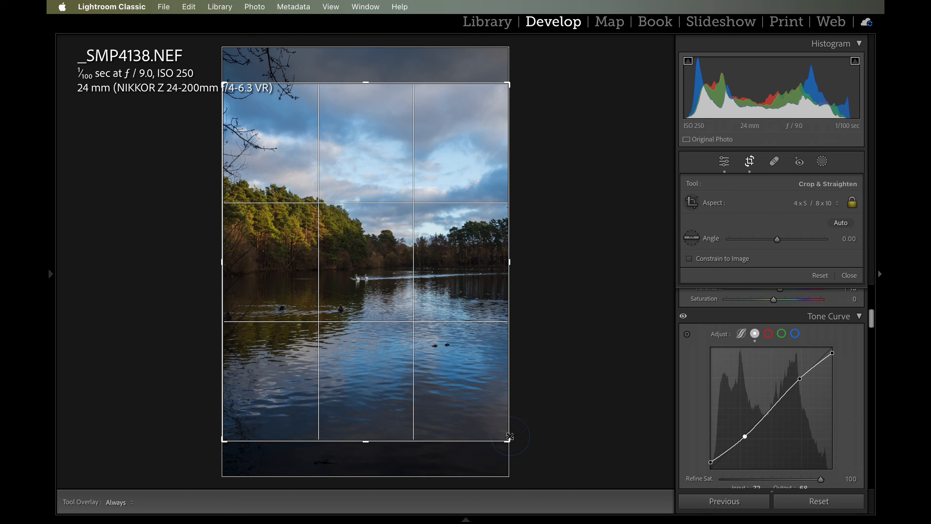
pyautogui.moveTo(508, 439); pyautogui.dragTo(490, 419)
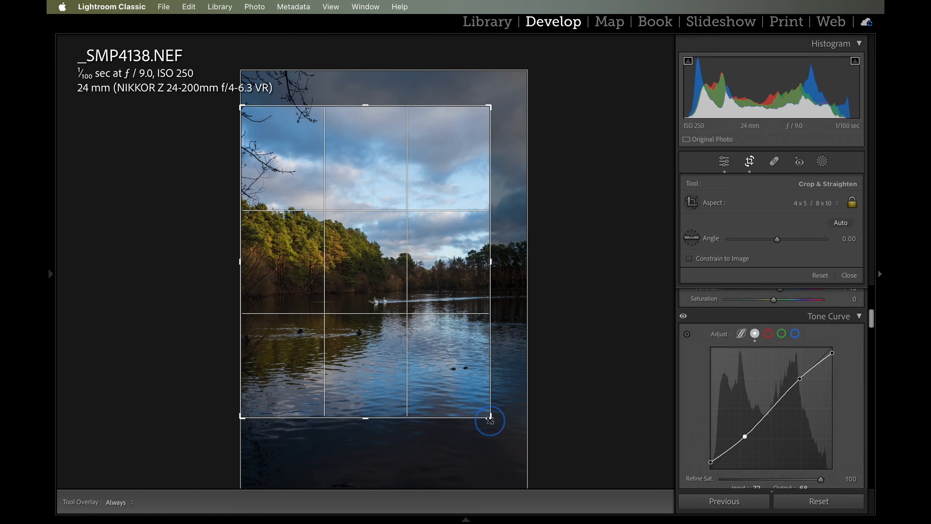
pyautogui.press('x')
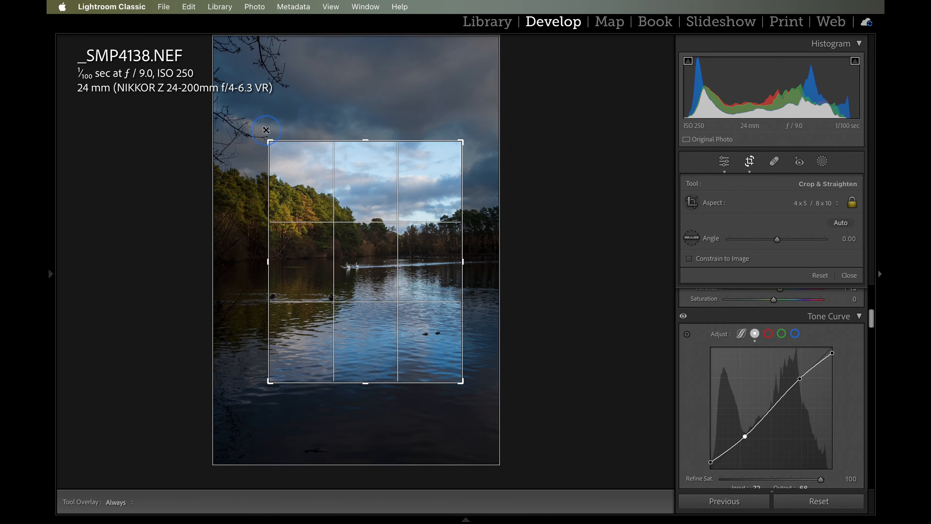
pyautogui.moveTo(242, 262); pyautogui.dragTo(194, 264)
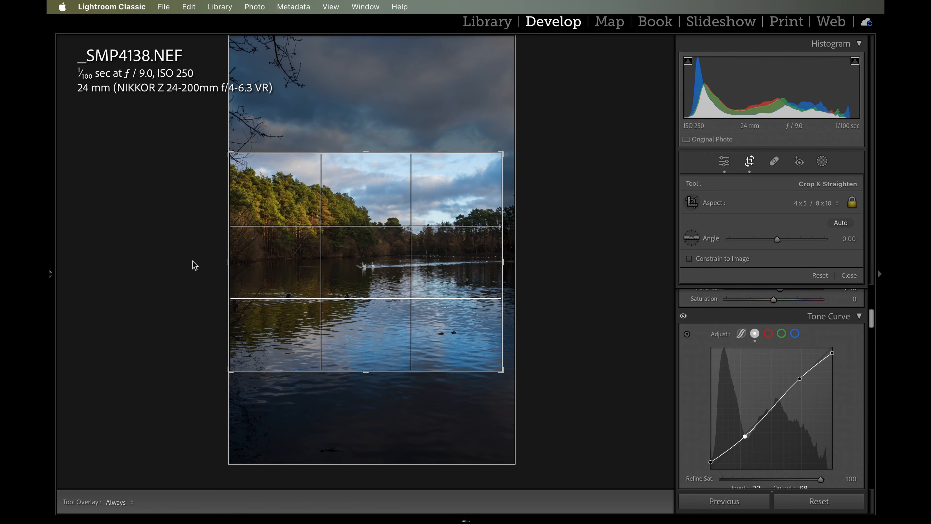
pyautogui.moveTo(499, 261); pyautogui.dragTo(519, 266)
pyautogui.moveTo(366, 257); pyautogui.dragTo(403, 282)
pyautogui.press('Return')
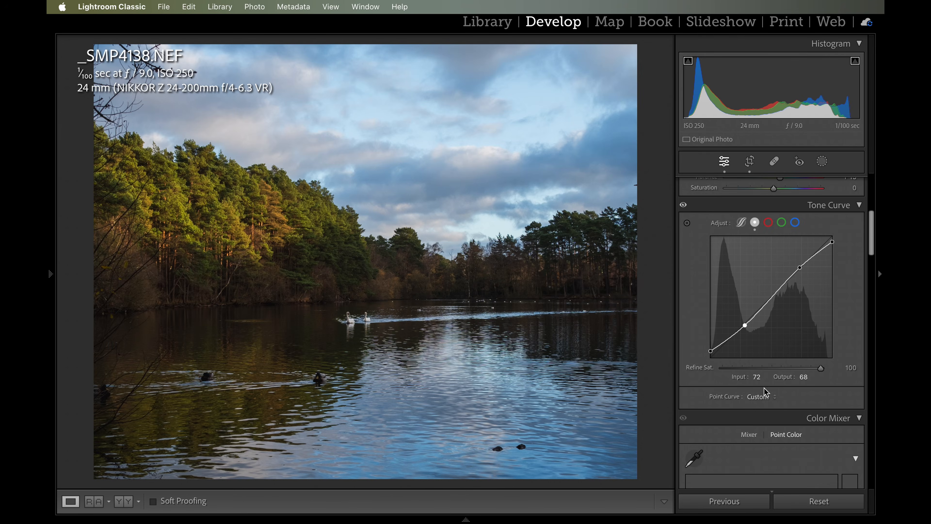
# Step: Sample the pale blue sky with the Point Color dropper and set its Hue Shift to 8
pyautogui.scroll(-2, 763, 391)
pyautogui.scroll(-5, 764, 391)
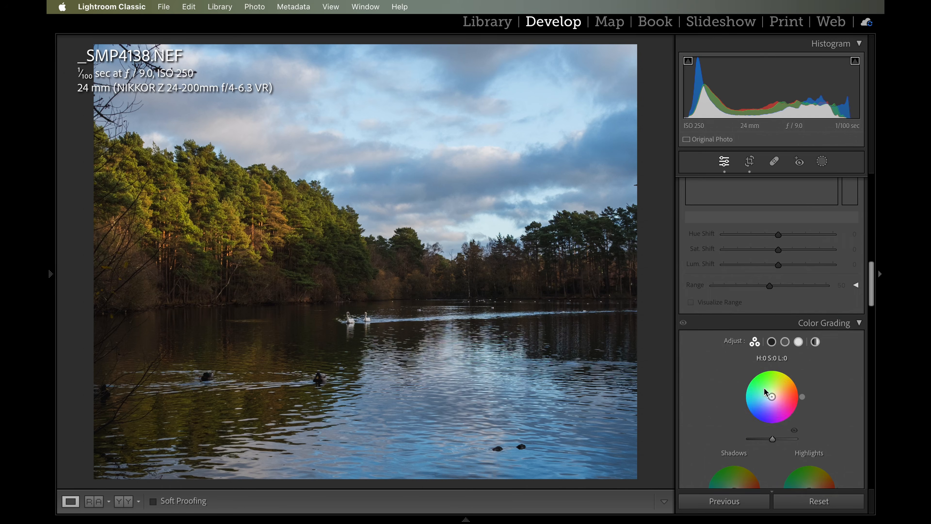
pyautogui.scroll(3, 765, 391)
pyautogui.scroll(-1, 765, 389)
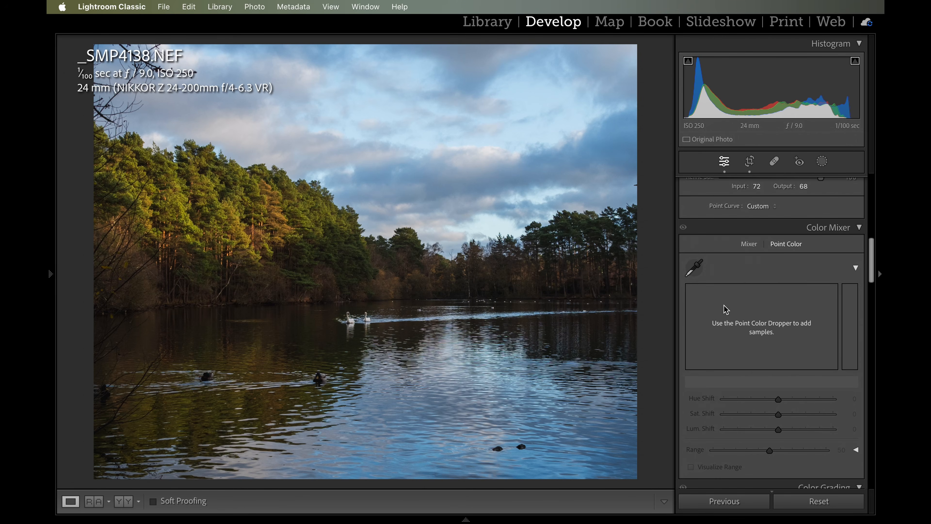
pyautogui.click(694, 267)
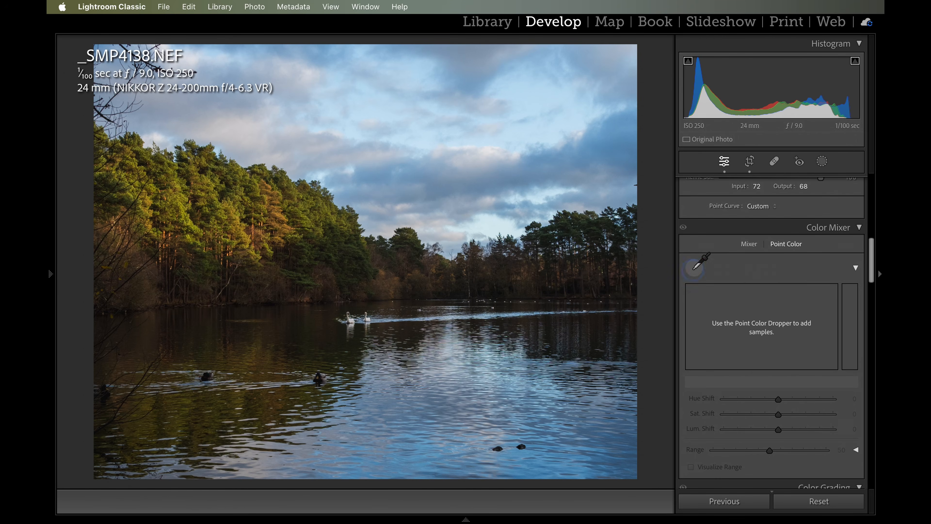
pyautogui.click(543, 104)
pyautogui.moveTo(779, 404); pyautogui.dragTo(783, 405)
# Step: Compare the edited lake photo with its before view
pyautogui.press('\\')
pyautogui.press('\\')
pyautogui.press('\\')
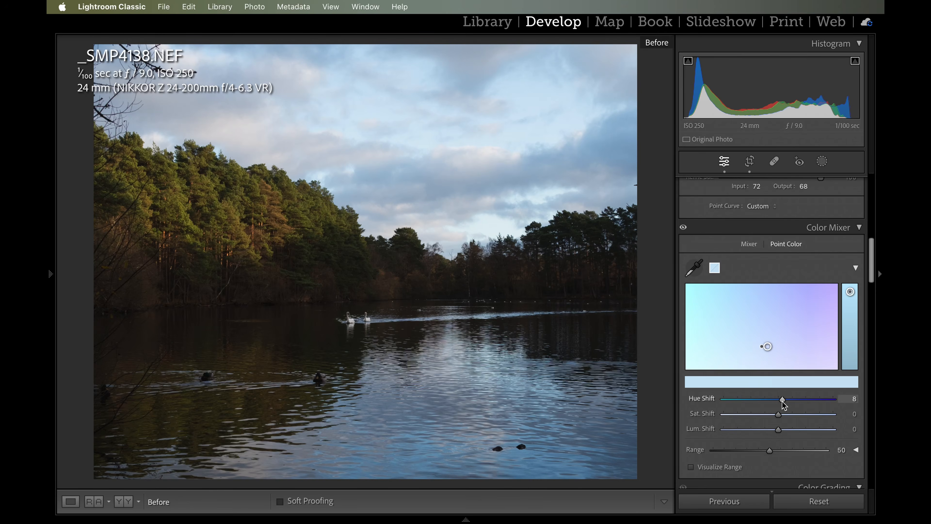
# Step: Check the denoise preview around the lake's waterline and enhance the photo with AI Denoise at amount 50
pyautogui.scroll(-10, 783, 404)
pyautogui.scroll(-10, 782, 405)
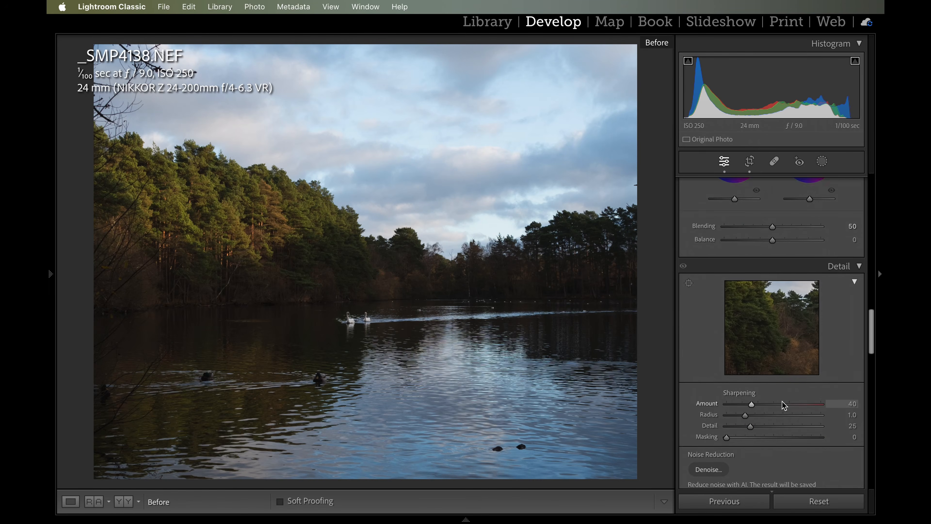
pyautogui.click(709, 347)
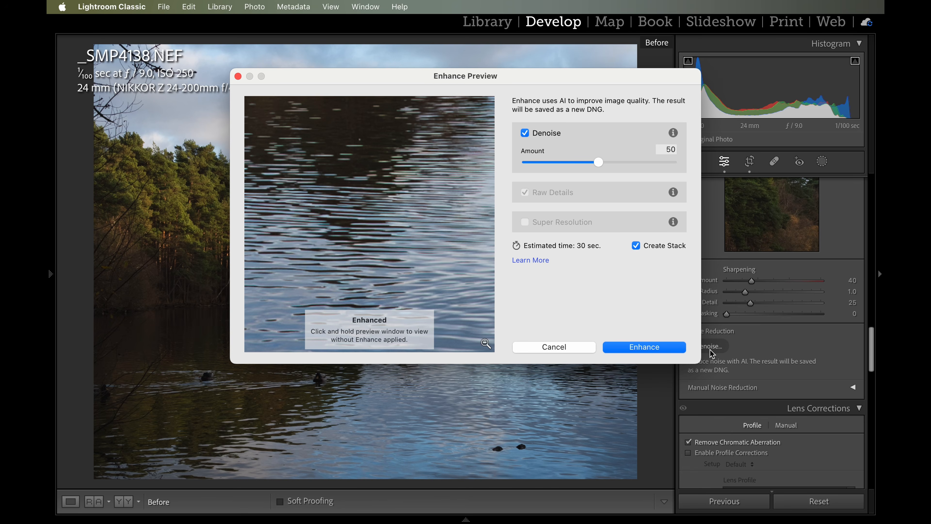
pyautogui.moveTo(373, 224); pyautogui.dragTo(350, 244)
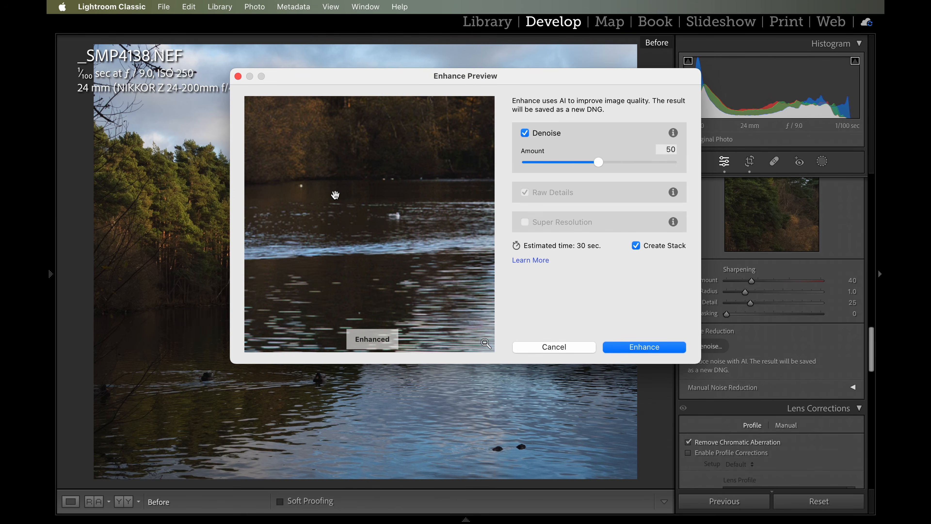
pyautogui.click(335, 195)
pyautogui.click(335, 195)
pyautogui.click(635, 354)
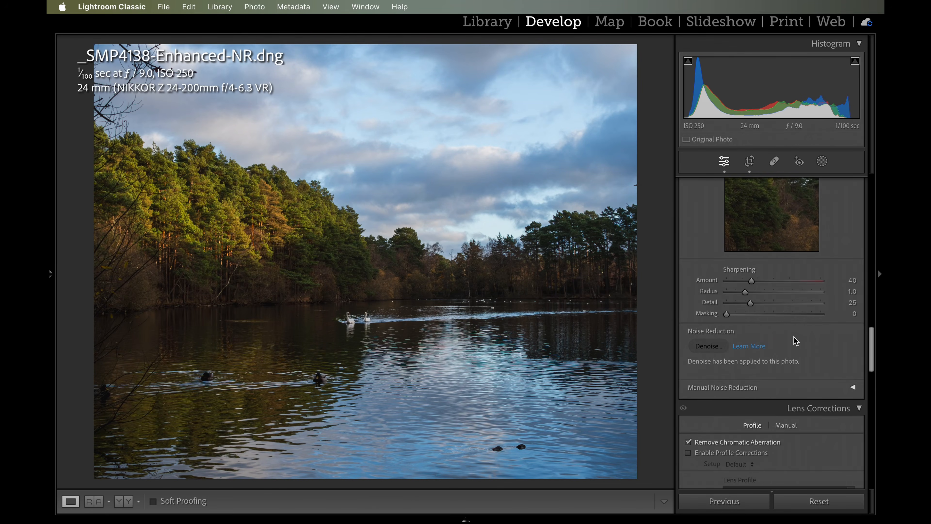
# Step: Add a Highlight Priority post-crop vignette with the amount set to -12
pyautogui.scroll(-3, 796, 341)
pyautogui.scroll(-10, 793, 340)
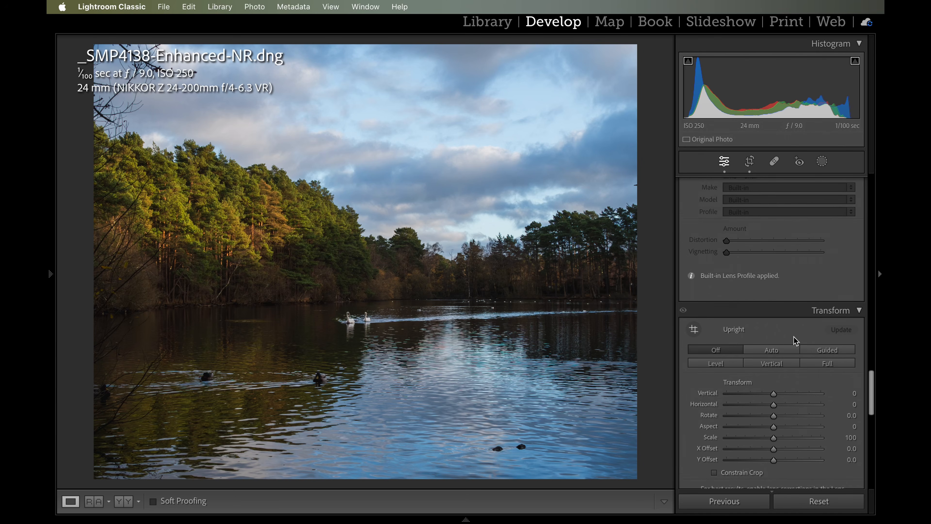
pyautogui.scroll(-7, 795, 341)
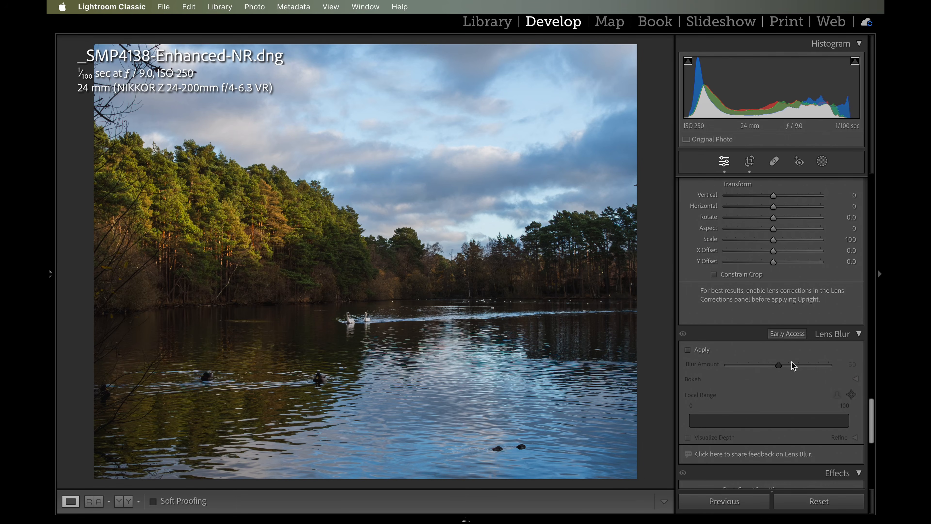
pyautogui.scroll(-3, 789, 382)
pyautogui.moveTo(773, 382); pyautogui.dragTo(769, 383)
pyautogui.scroll(-7, 769, 384)
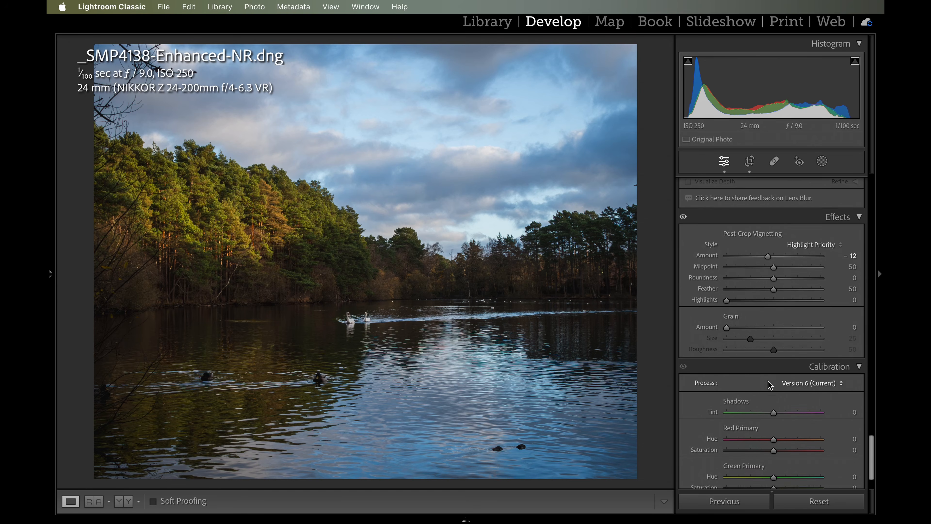